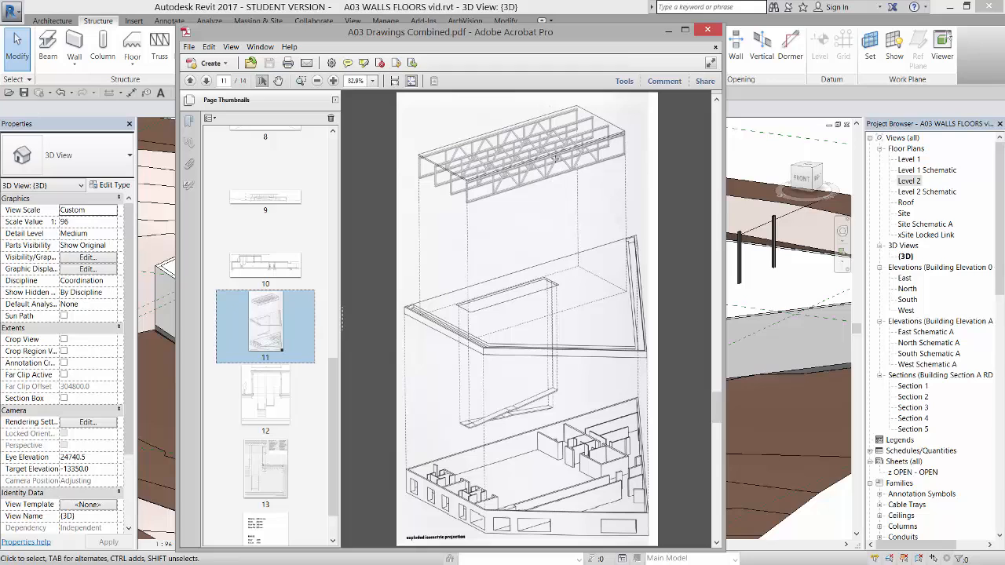
Review the construction detail on page 13 of the reference PDF, then return to Revit and open the Level 2 floor plan
{"action": "left_click", "coordinate": [275, 471]}
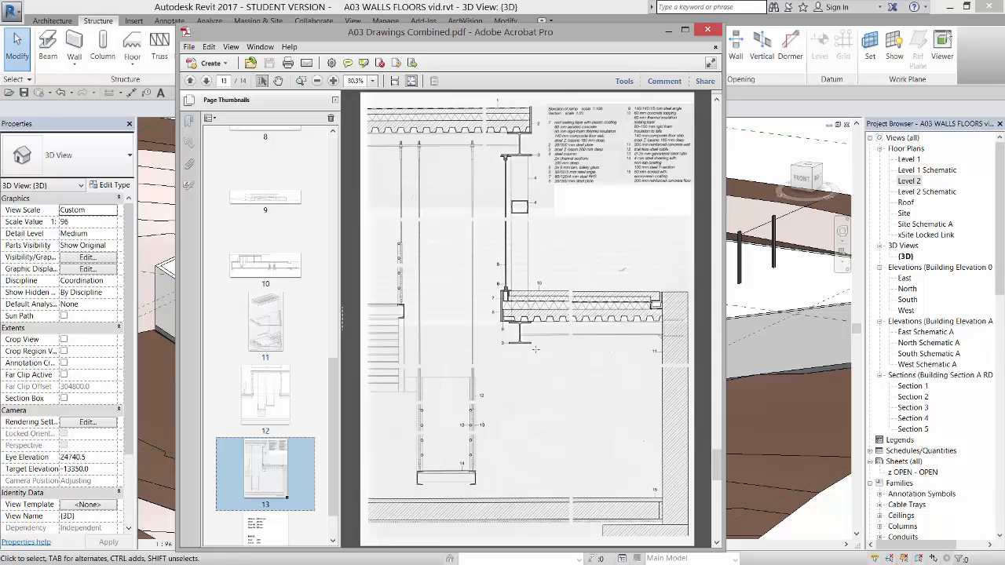
{"action": "left_click", "coordinate": [662, 29]}
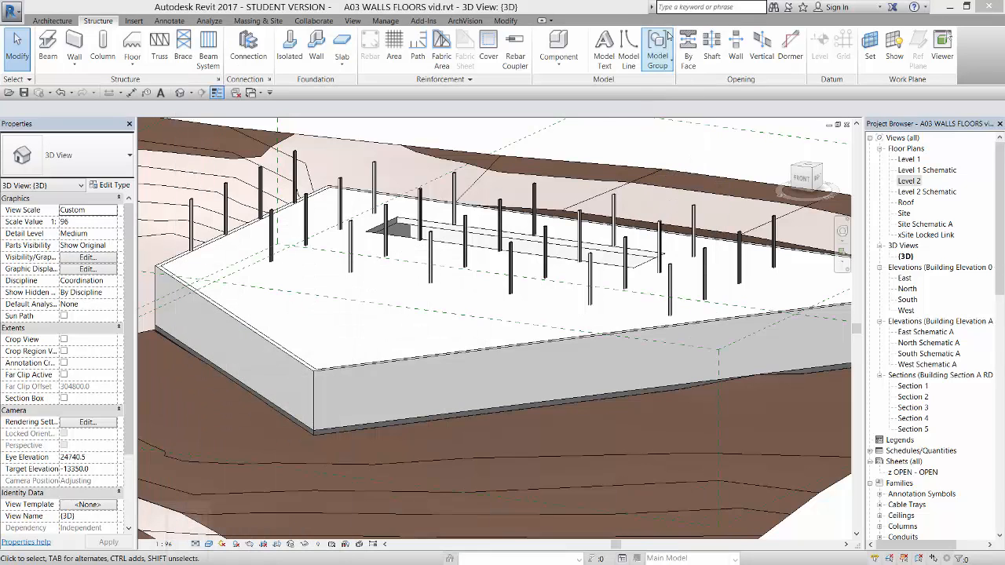
{"action": "double_click", "coordinate": [908, 182]}
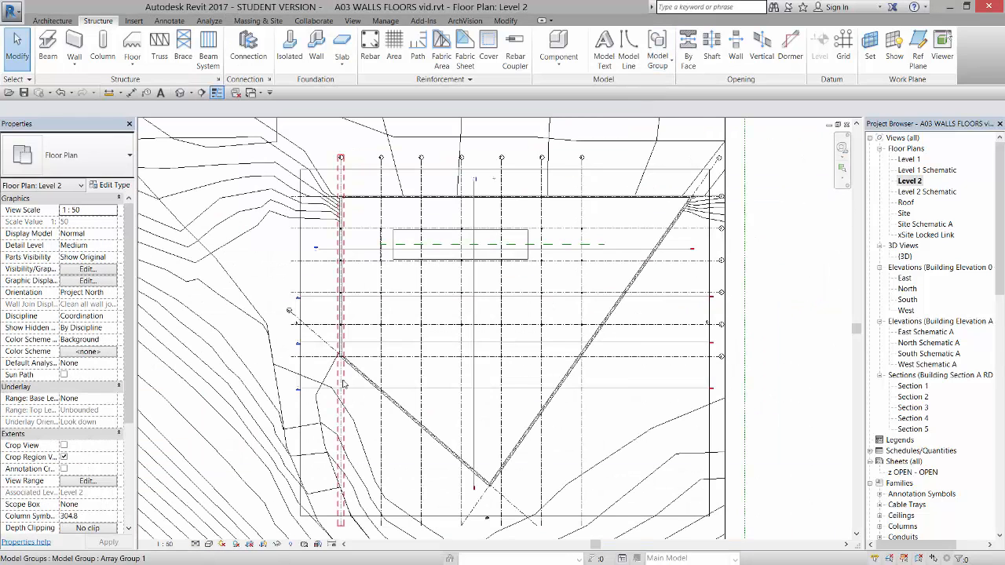
Set the Level 2 plan's view depth to Level Below (Level 1) and its visual style to Wireframe
{"action": "left_click", "coordinate": [88, 482]}
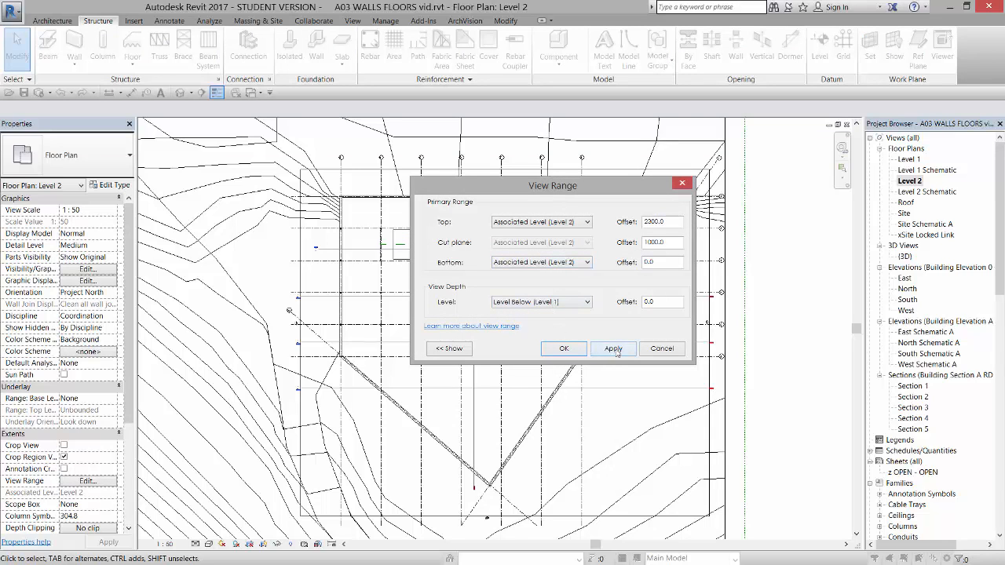
{"action": "left_click", "coordinate": [564, 348]}
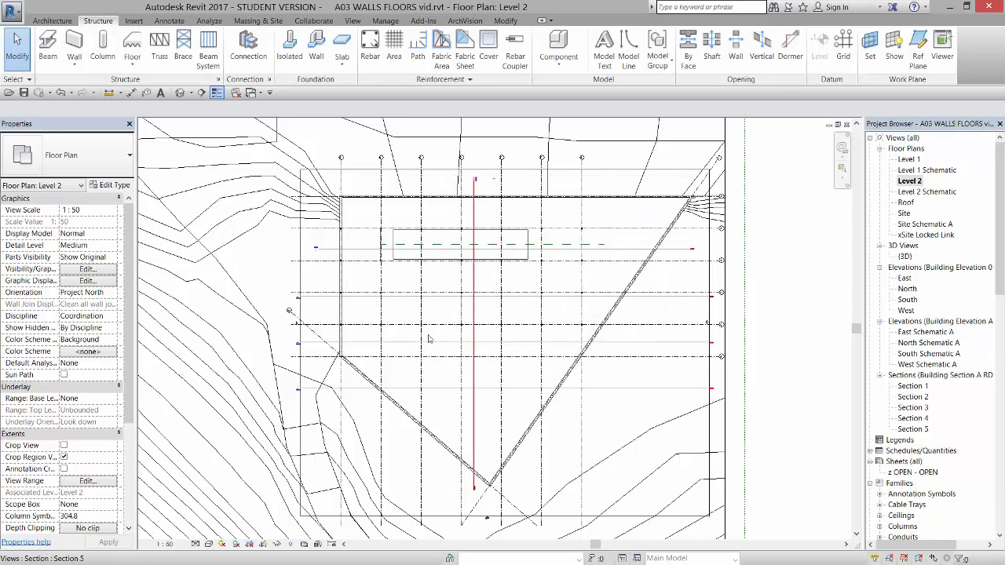
{"action": "left_click", "coordinate": [209, 544]}
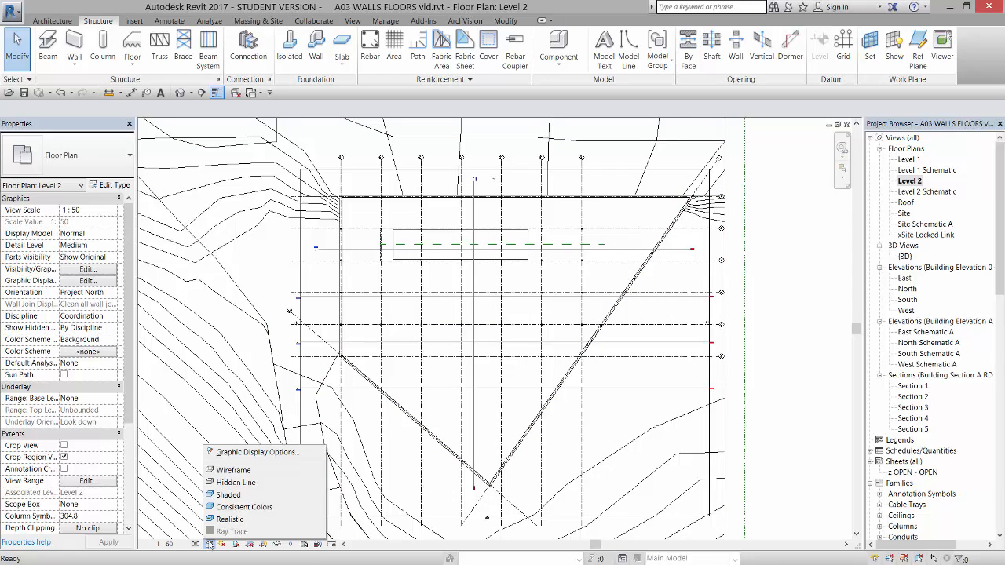
{"action": "left_click", "coordinate": [235, 470]}
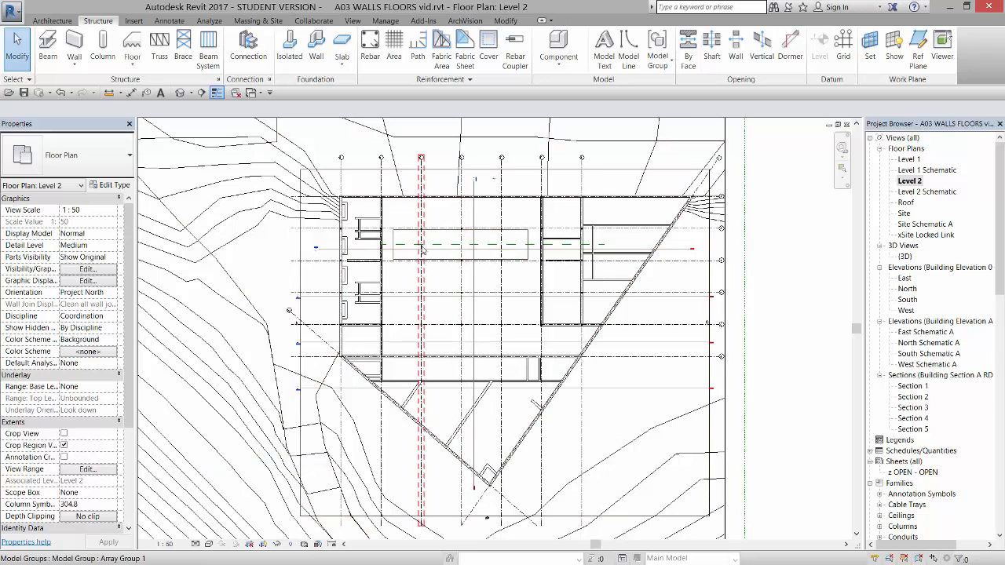
Start a W260X80 wide-flange beam with TOBeam as the placement plane and Girder as the structural usage
{"action": "scroll", "coordinate": [350, 229], "scroll_direction": "up", "scroll_amount": 2}
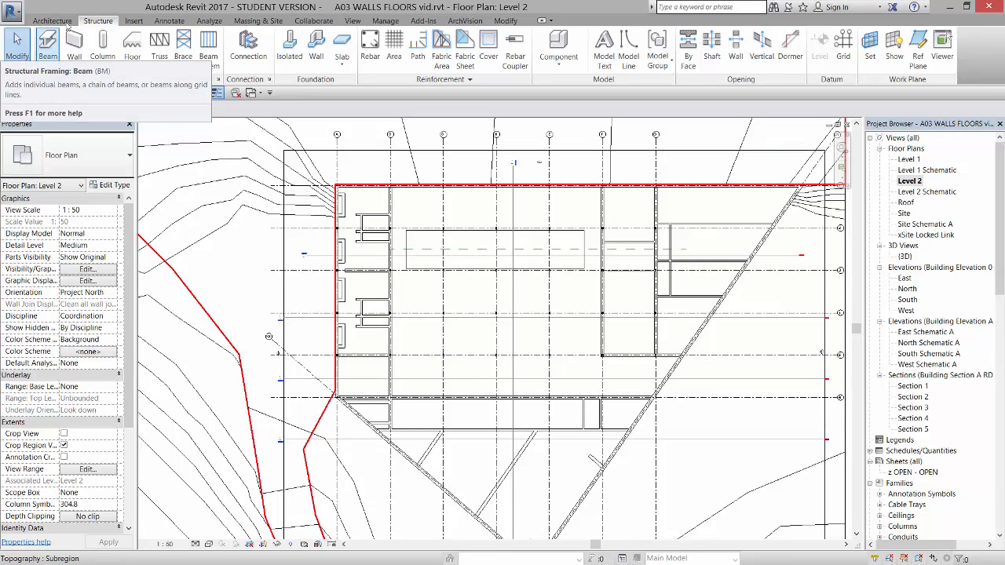
{"action": "left_click", "coordinate": [48, 49]}
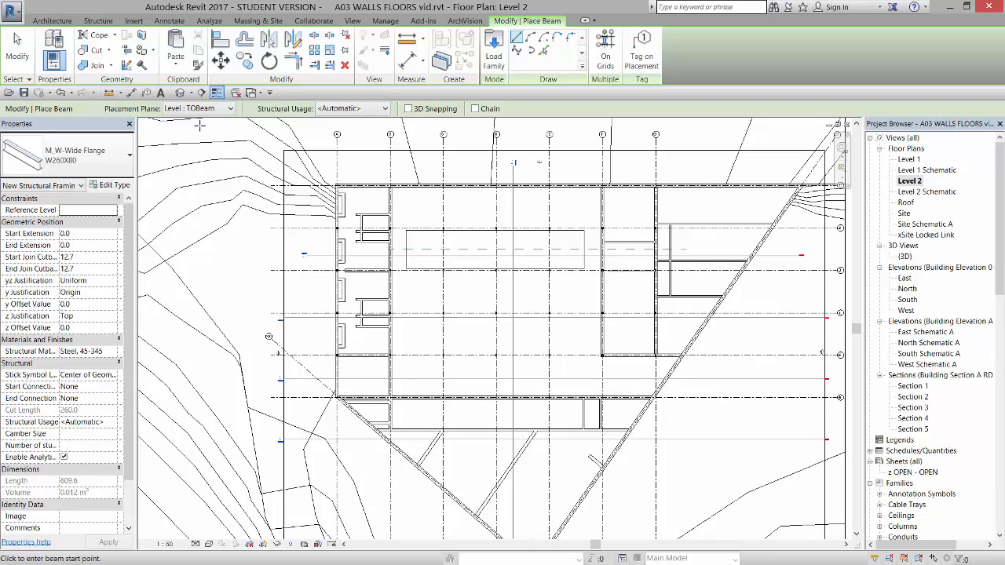
{"action": "left_click", "coordinate": [230, 110]}
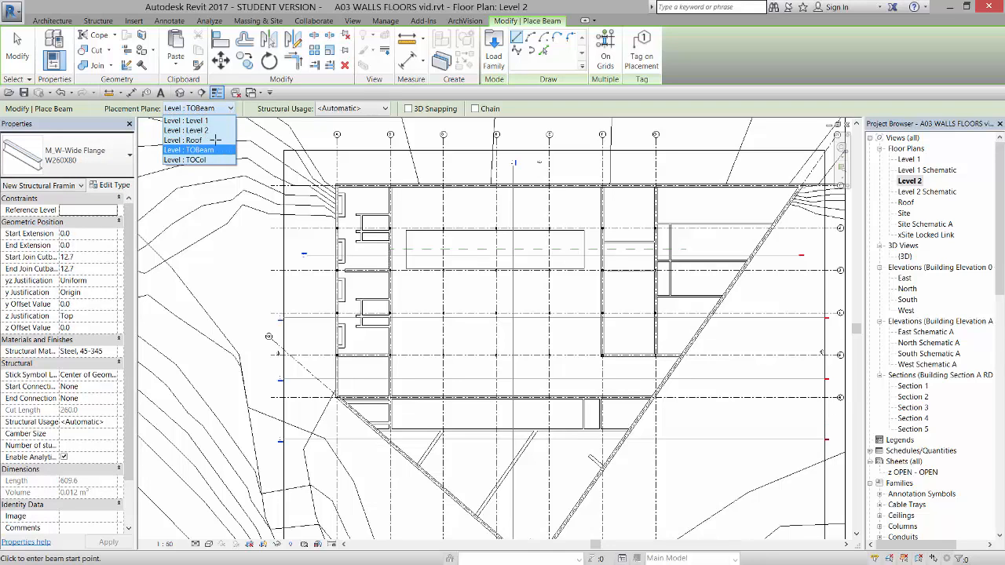
{"action": "left_click", "coordinate": [215, 109]}
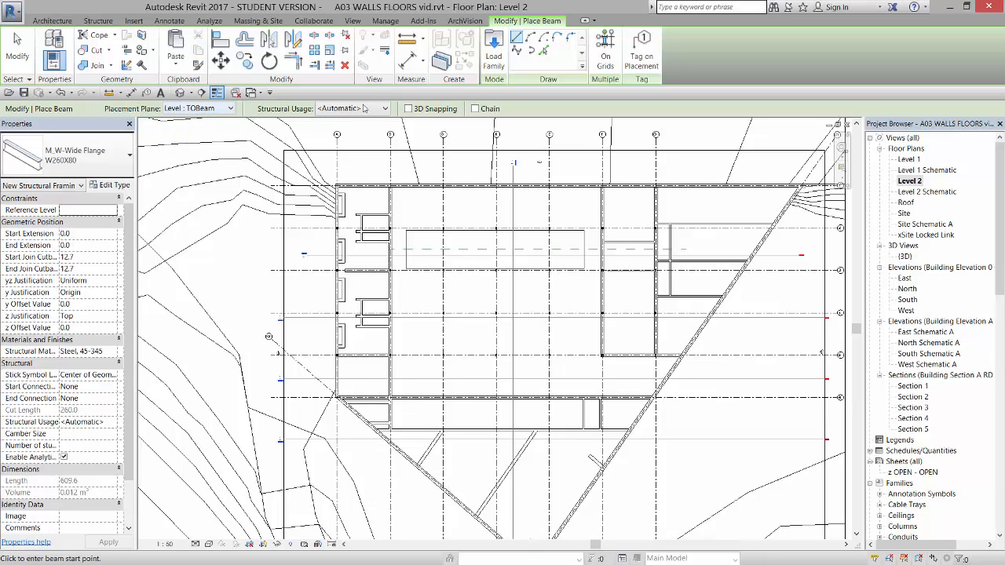
{"action": "left_click", "coordinate": [386, 109]}
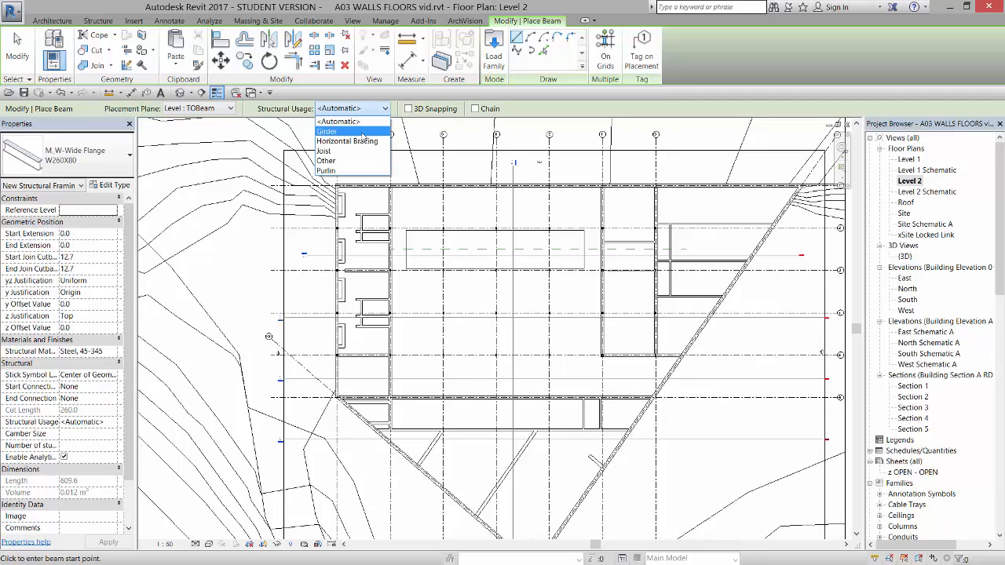
{"action": "left_click", "coordinate": [363, 132]}
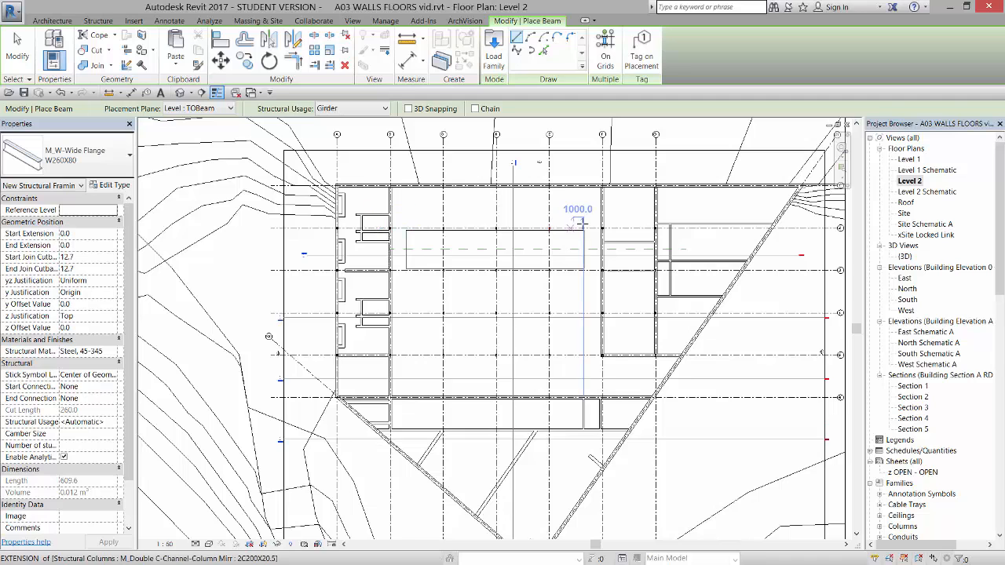
Draw a 31980 mm girder along the column row just above the rectangular floor opening, from the first to the last column
{"action": "scroll", "coordinate": [382, 234], "scroll_direction": "up", "scroll_amount": 5}
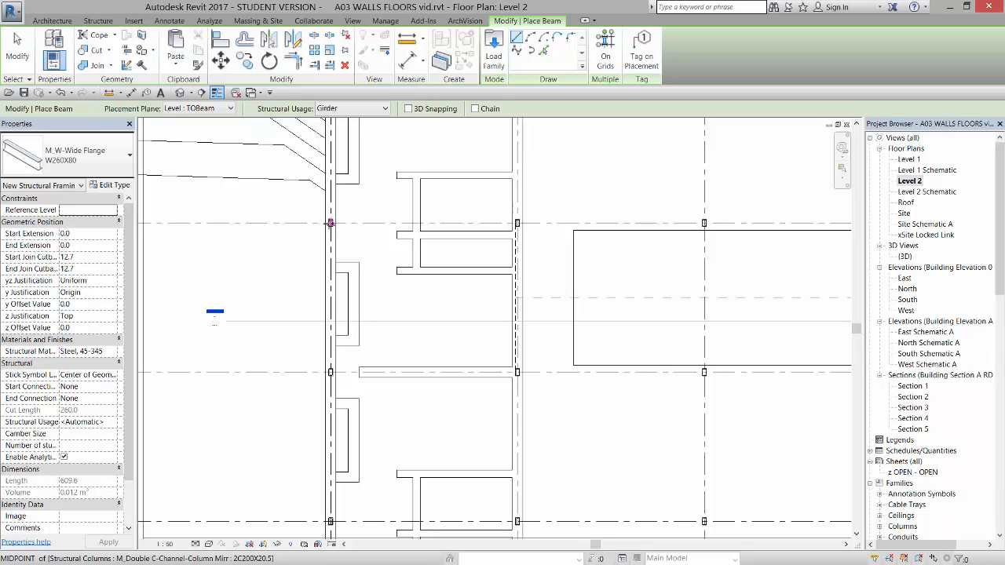
{"action": "left_click", "coordinate": [330, 223]}
{"action": "scroll", "coordinate": [326, 220], "scroll_direction": "down", "scroll_amount": 3}
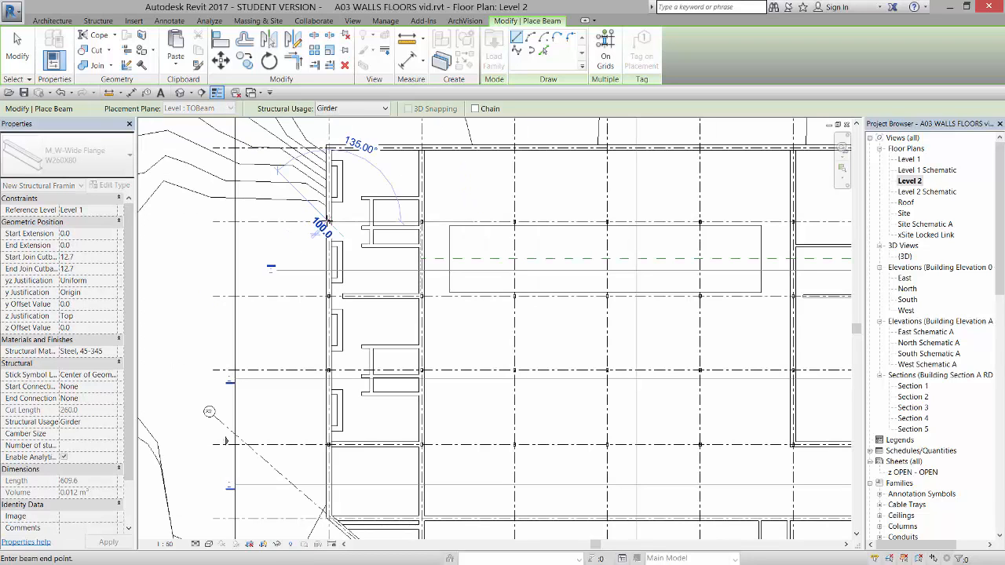
{"action": "middle_click_drag", "start_coordinate": [724, 226], "coordinate": [549, 226]}
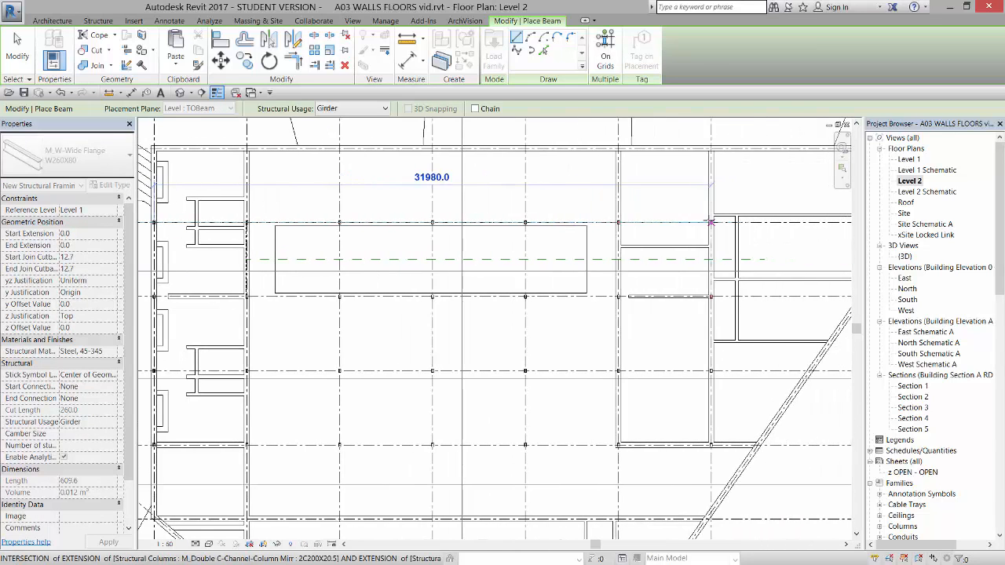
{"action": "left_click", "coordinate": [712, 223]}
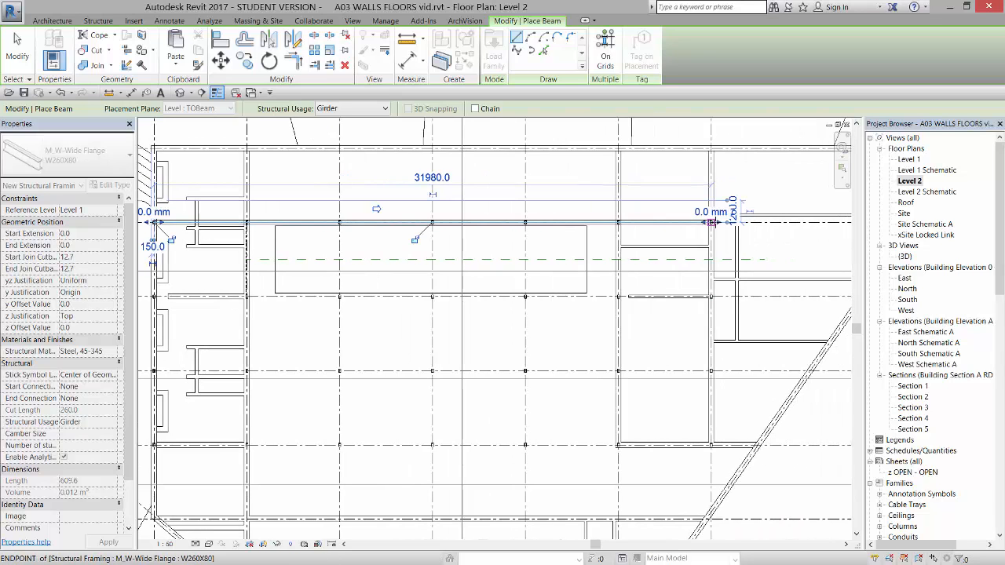
Draw a second 31980 mm girder along the column row at the lower edge of the rectangular floor opening
{"action": "middle_click_drag", "start_coordinate": [168, 288], "coordinate": [299, 272]}
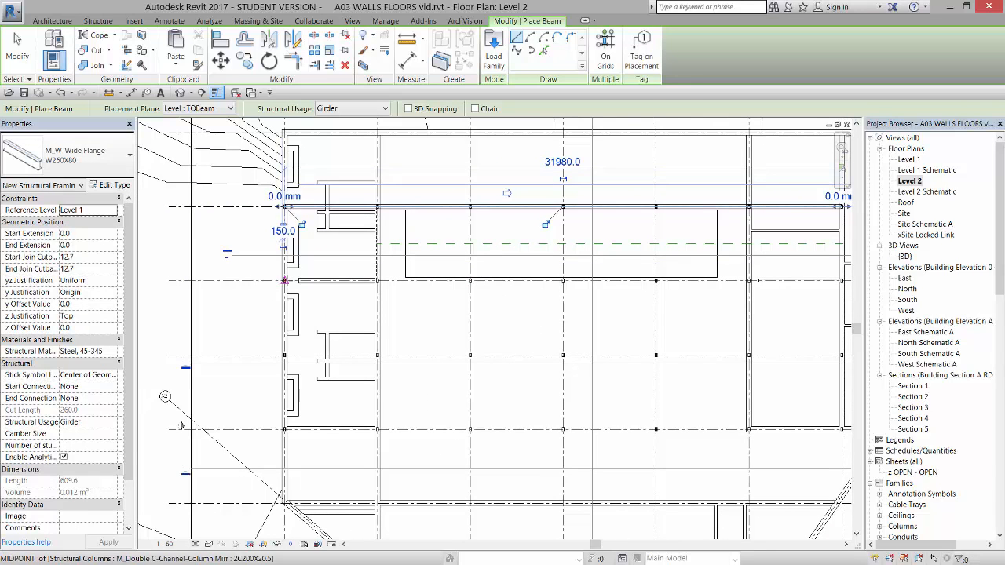
{"action": "left_click", "coordinate": [285, 281]}
{"action": "scroll", "coordinate": [275, 278], "scroll_direction": "down", "scroll_amount": 2}
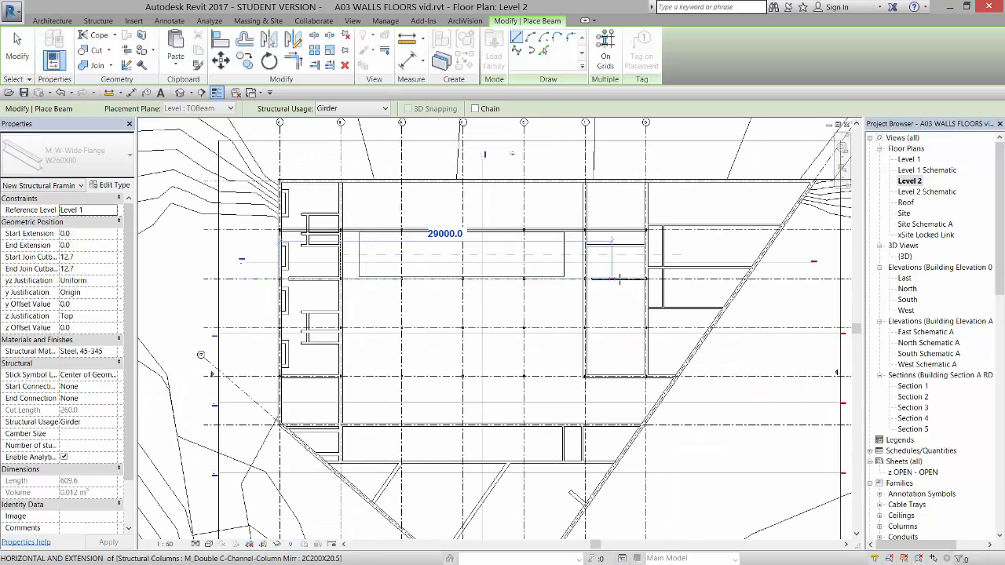
{"action": "left_click", "coordinate": [645, 278]}
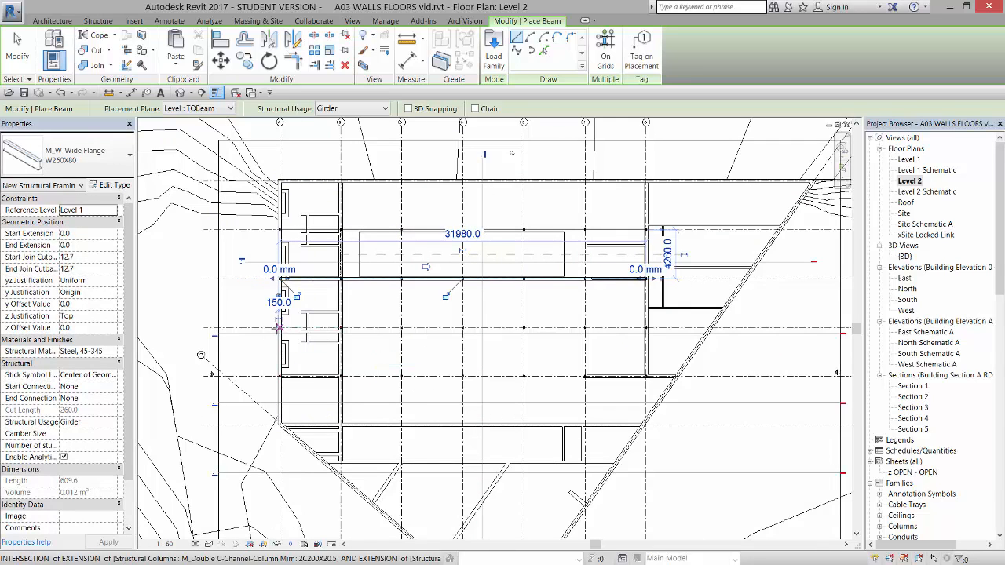
Draw a third 31980 mm girder along the third column row, one row below the floor opening
{"action": "scroll", "coordinate": [279, 328], "scroll_direction": "up", "scroll_amount": 4}
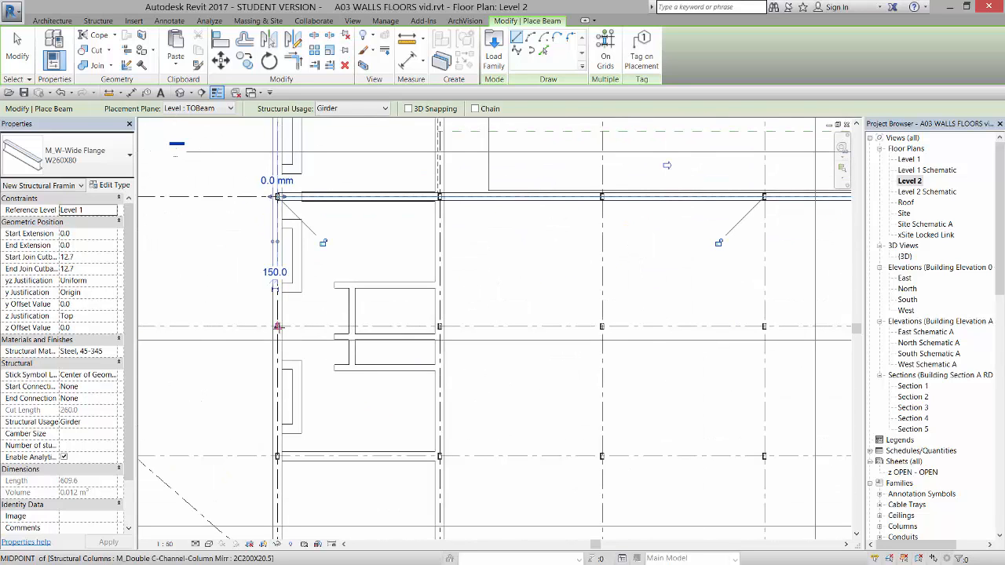
{"action": "left_click", "coordinate": [277, 326]}
{"action": "scroll", "coordinate": [236, 316], "scroll_direction": "down", "scroll_amount": 3}
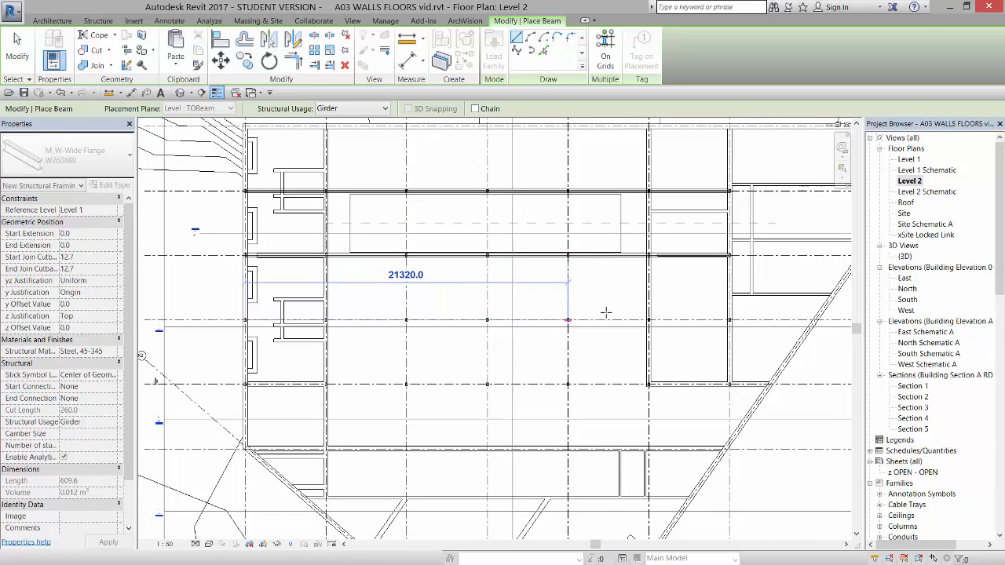
{"action": "left_click", "coordinate": [729, 321]}
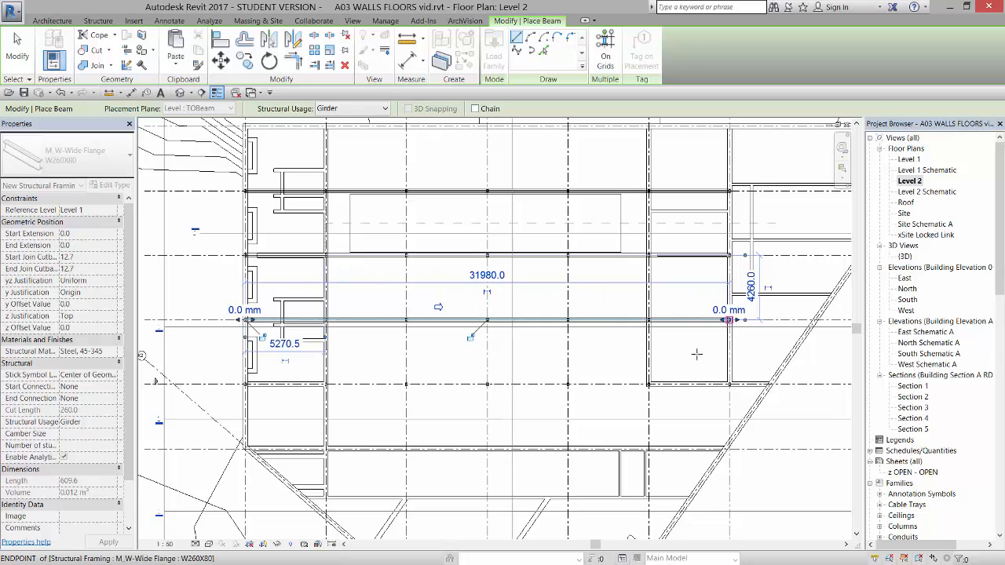
Draw a fourth 31980 mm girder along the lowest column row in plan and end beam placement
{"action": "left_click", "coordinate": [245, 384]}
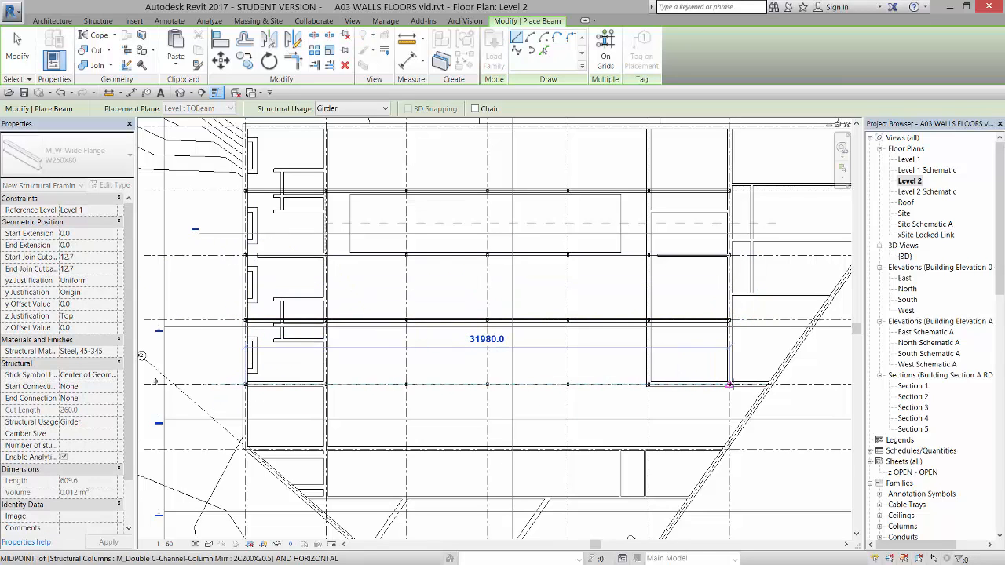
{"action": "left_click", "coordinate": [730, 385]}
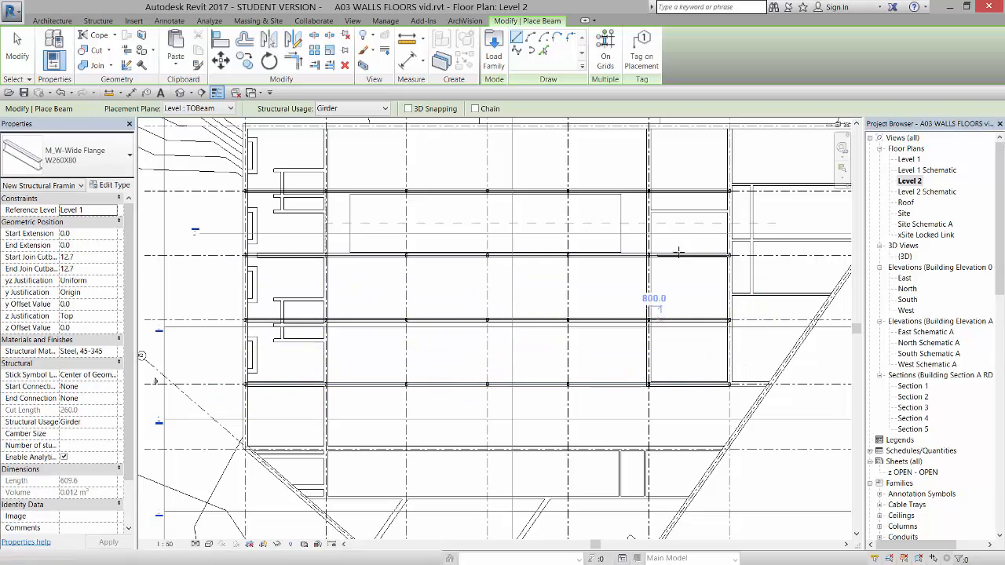
{"action": "scroll", "coordinate": [680, 247], "scroll_direction": "down", "scroll_amount": 3}
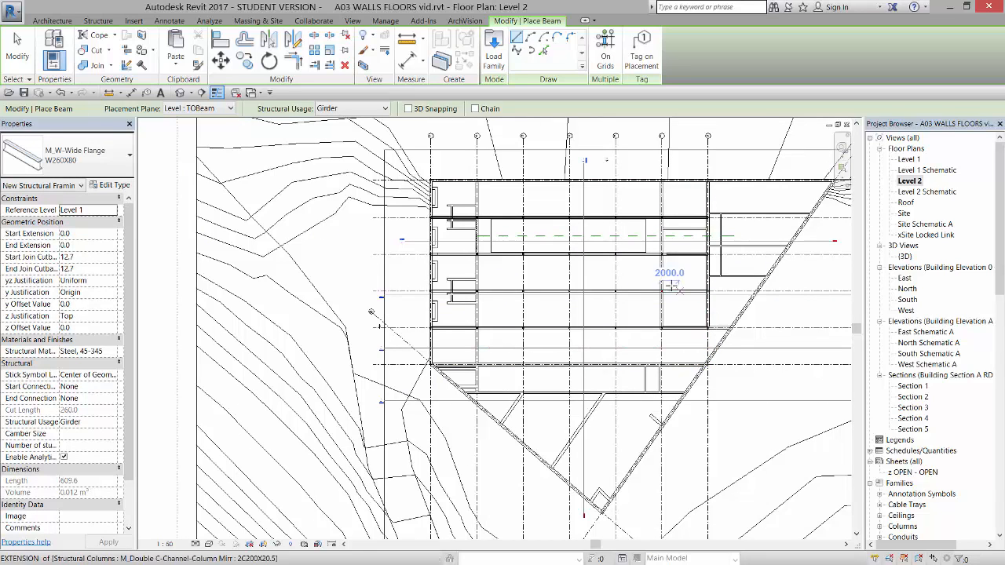
{"action": "key", "text": "Escape"}
{"action": "key", "text": "Escape"}
Open Section 5 and examine how the girders sit against the underside of the Level 2 slab
{"action": "scroll", "coordinate": [600, 188], "scroll_direction": "up", "scroll_amount": 3}
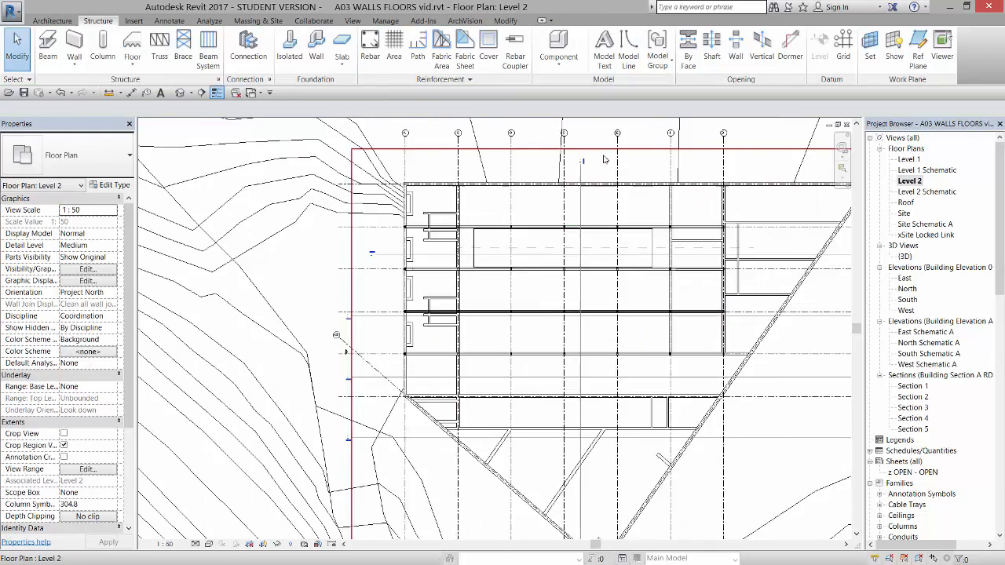
{"action": "middle_click_drag", "start_coordinate": [601, 189], "coordinate": [538, 182]}
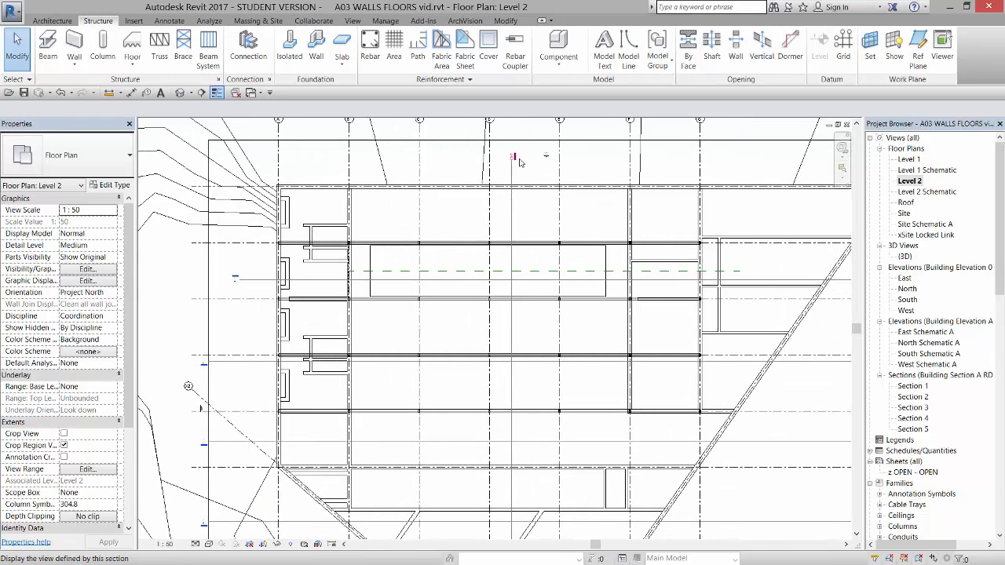
{"action": "double_click", "coordinate": [516, 159]}
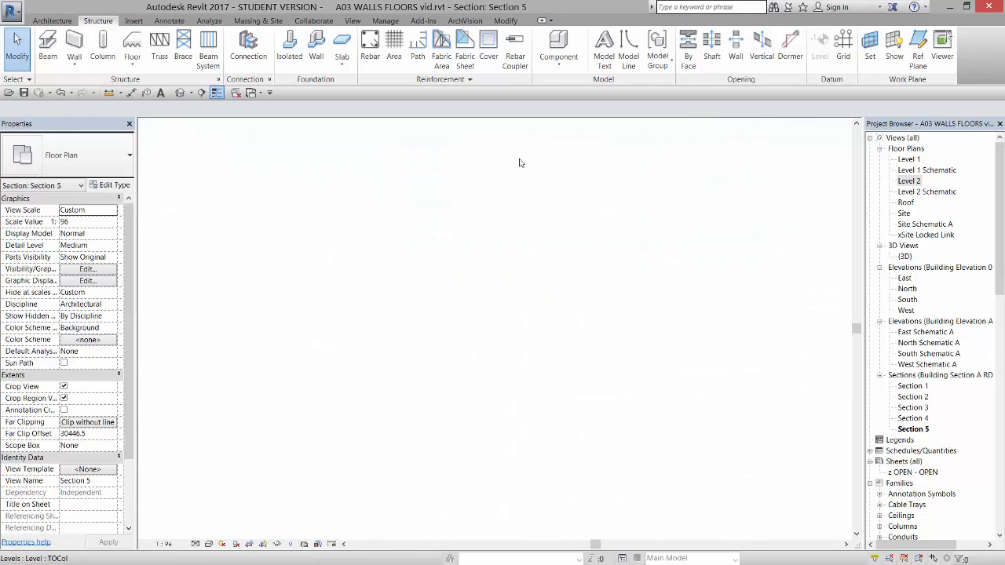
{"action": "scroll", "coordinate": [510, 239], "scroll_direction": "up", "scroll_amount": 5}
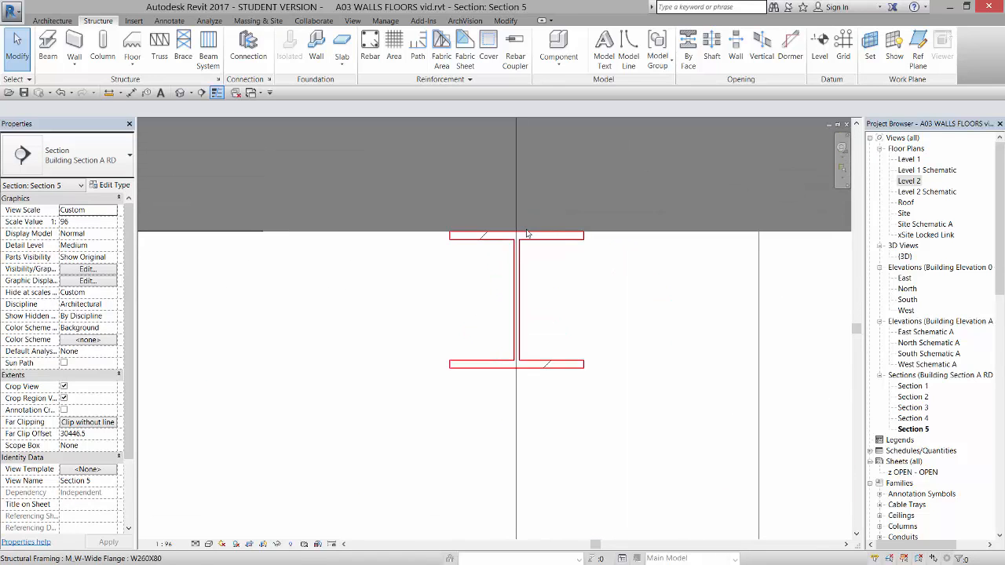
{"action": "scroll", "coordinate": [540, 235], "scroll_direction": "down", "scroll_amount": 6}
{"action": "middle_click_drag", "start_coordinate": [370, 235], "coordinate": [570, 239]}
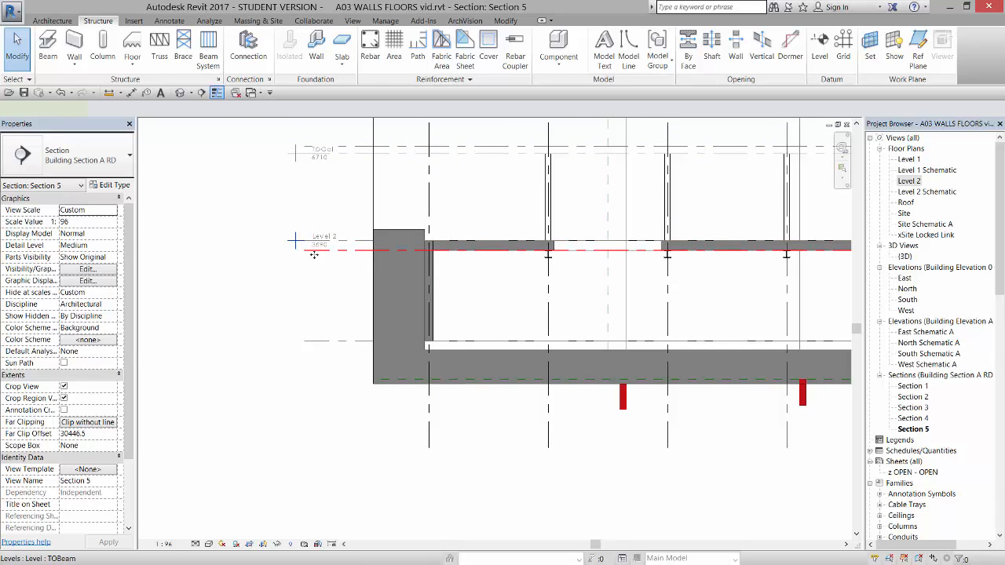
Add an elbow to the TOBeam level head so its label sits clear below the Level 2 label
{"action": "left_click", "coordinate": [313, 254]}
{"action": "scroll", "coordinate": [315, 249], "scroll_direction": "up", "scroll_amount": 2}
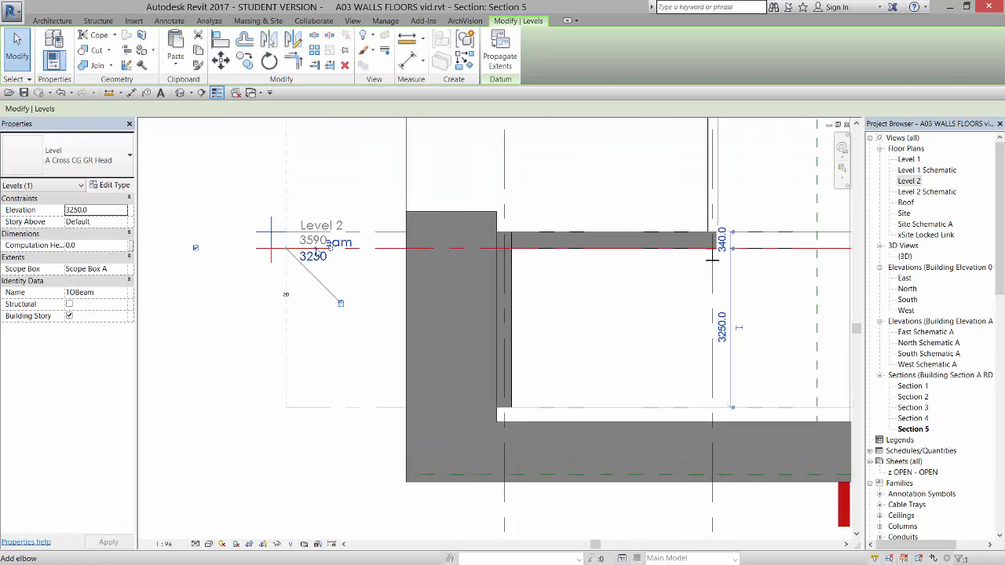
{"action": "left_click", "coordinate": [212, 334]}
{"action": "scroll", "coordinate": [238, 319], "scroll_direction": "down", "scroll_amount": 2}
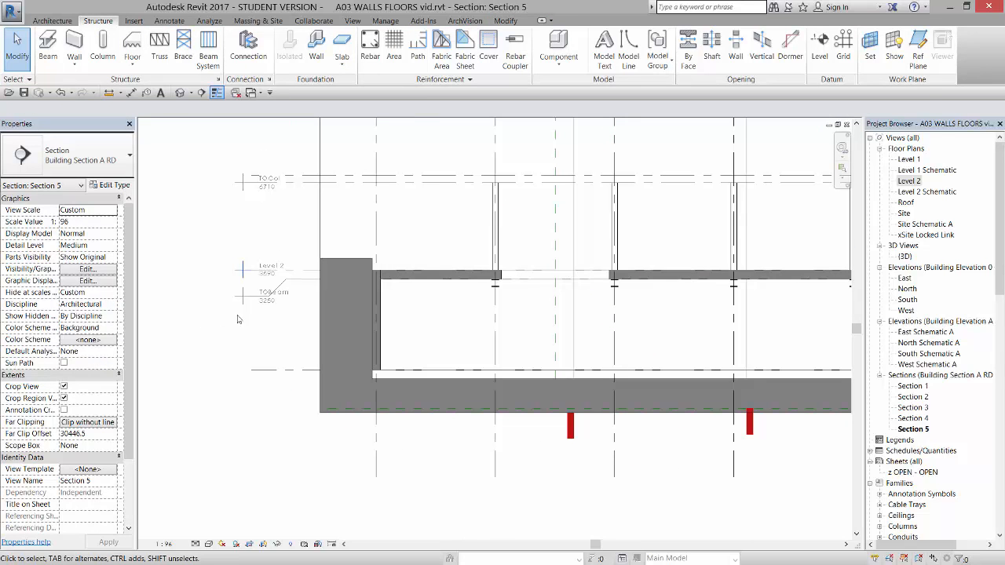
Set the z Justification of the girder beneath the slab edge at the first column row to Bottom
{"action": "left_click", "coordinate": [440, 275]}
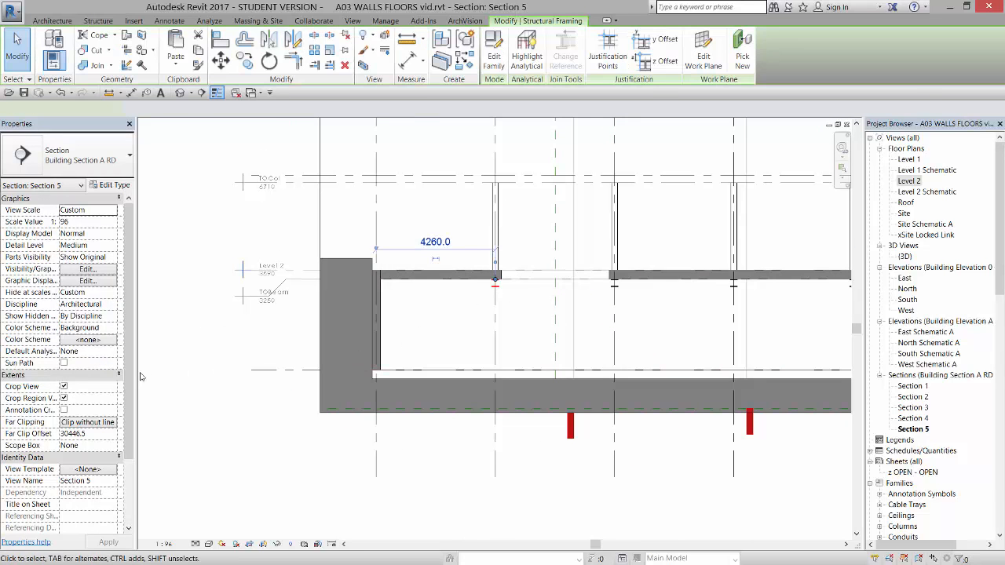
{"action": "left_click", "coordinate": [114, 358]}
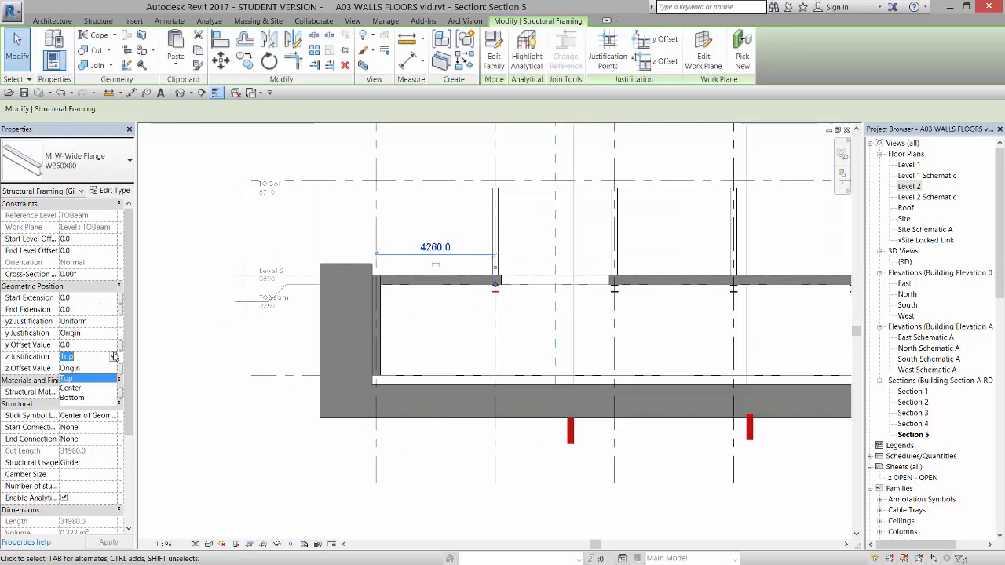
{"action": "left_click", "coordinate": [88, 402]}
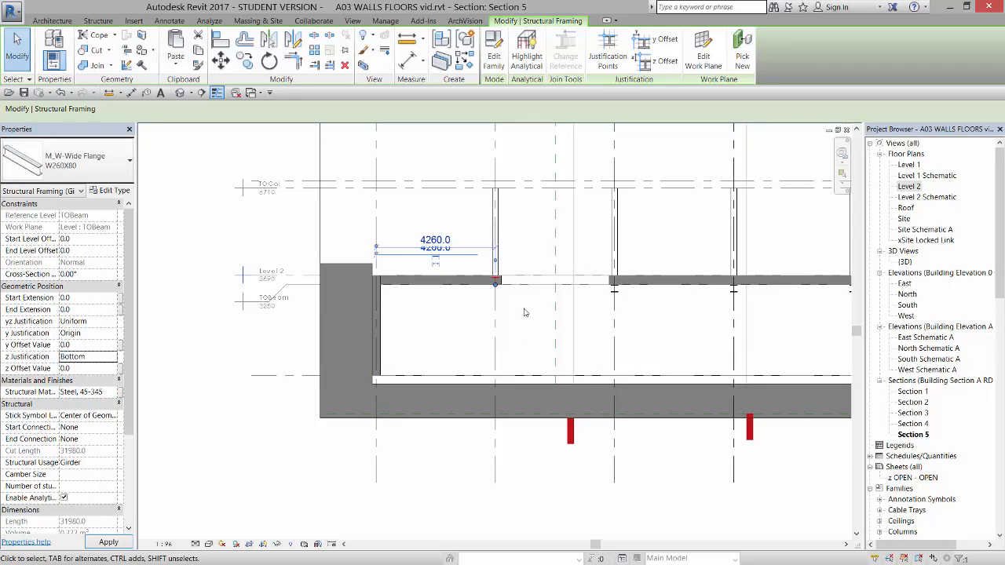
{"action": "scroll", "coordinate": [512, 289], "scroll_direction": "up", "scroll_amount": 3}
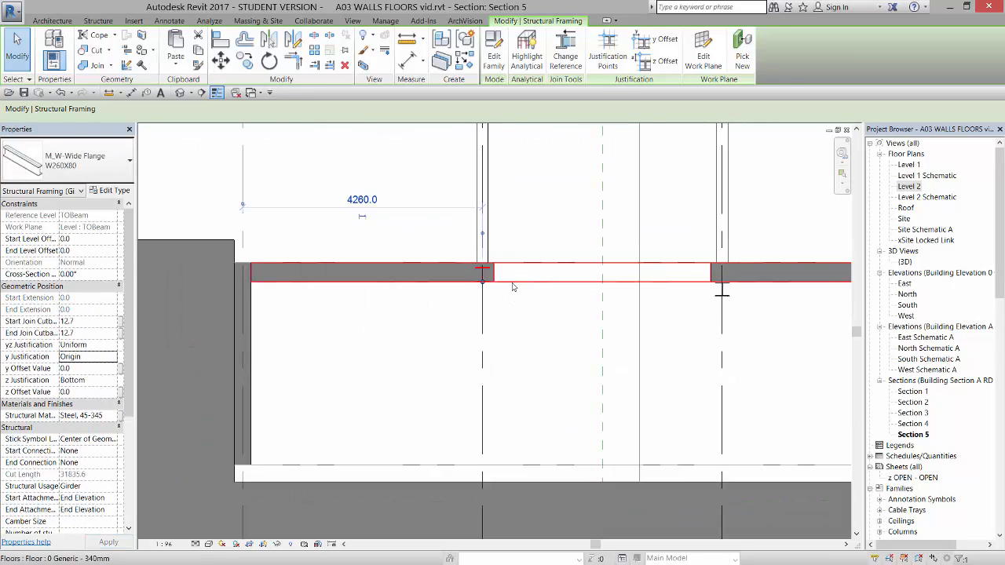
{"action": "scroll", "coordinate": [448, 285], "scroll_direction": "down", "scroll_amount": 2}
Return the same girder's z Justification to Top and deselect it
{"action": "left_click", "coordinate": [113, 380]}
{"action": "left_click", "coordinate": [114, 381]}
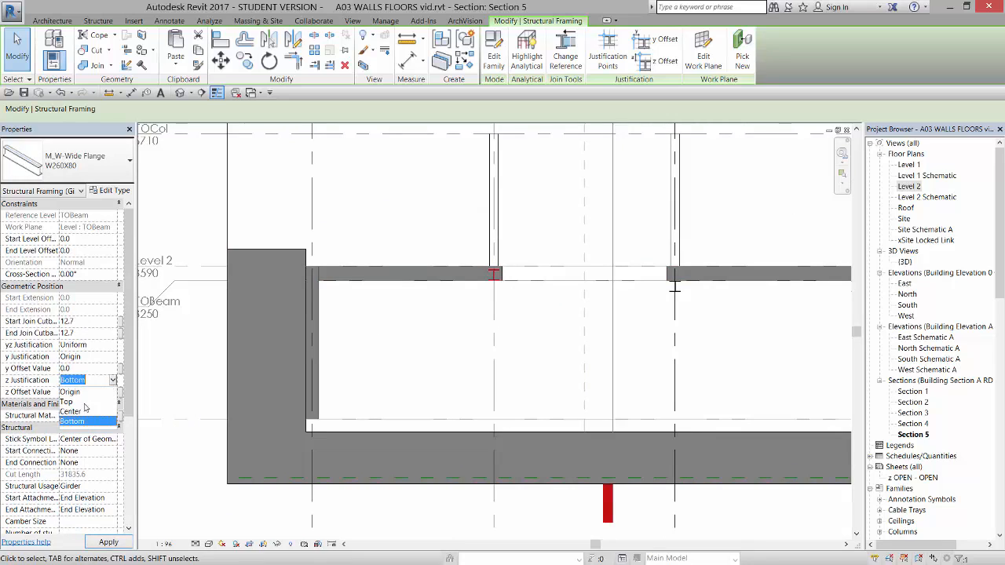
{"action": "left_click", "coordinate": [83, 392]}
{"action": "left_click", "coordinate": [515, 364]}
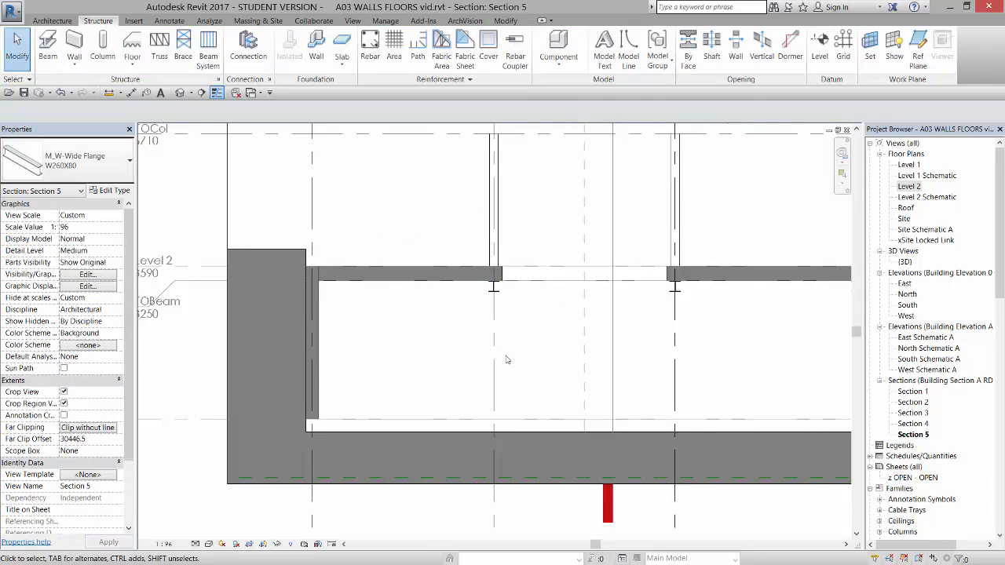
Copy the four W260X80 girders under the Level 2 slab and paste them aligned to the Roof level
{"action": "scroll", "coordinate": [459, 360], "scroll_direction": "down", "scroll_amount": 3}
{"action": "middle_click_drag", "start_coordinate": [458, 361], "coordinate": [610, 361]}
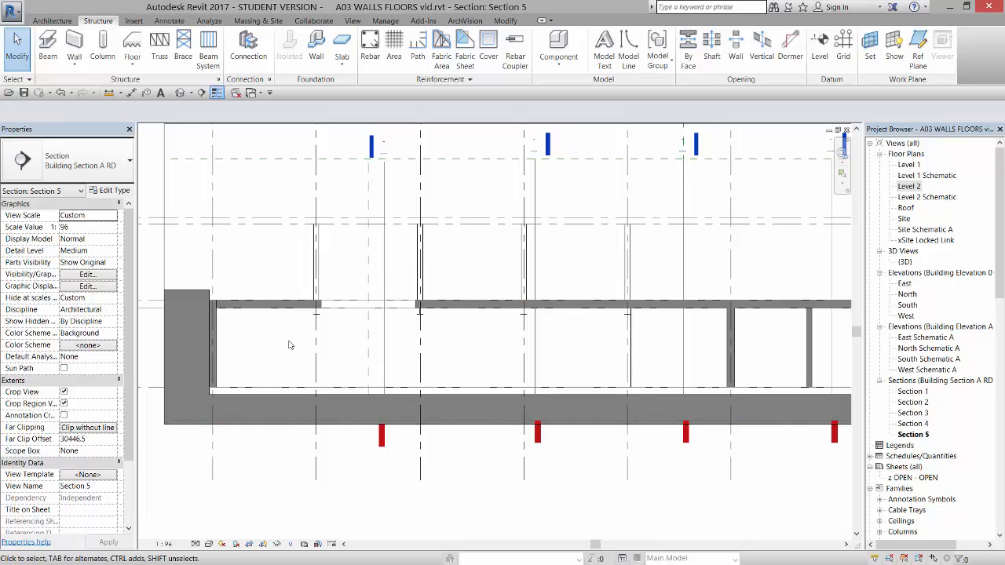
{"action": "left_click_drag", "start_coordinate": [290, 340], "coordinate": [670, 303]}
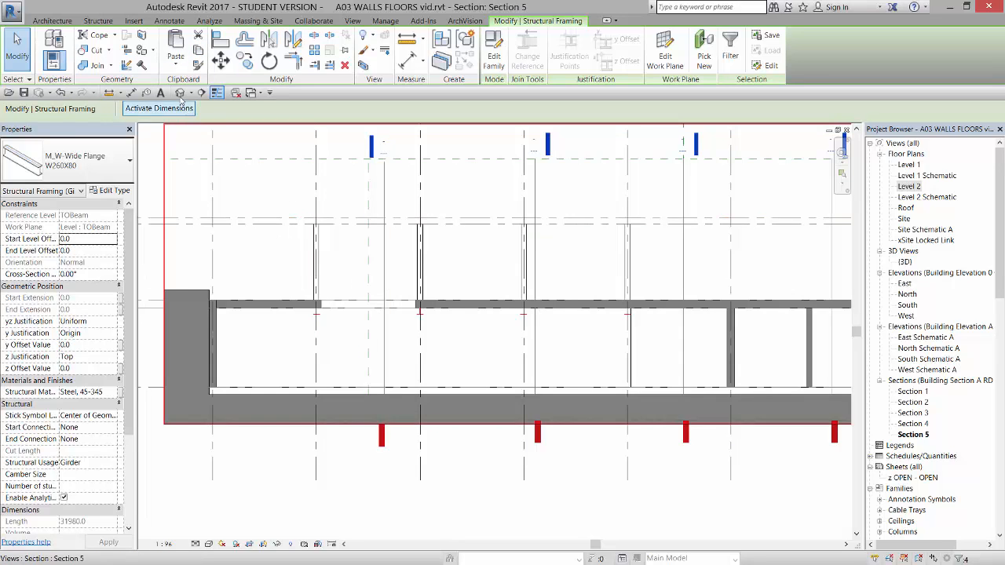
{"action": "left_click", "coordinate": [182, 62]}
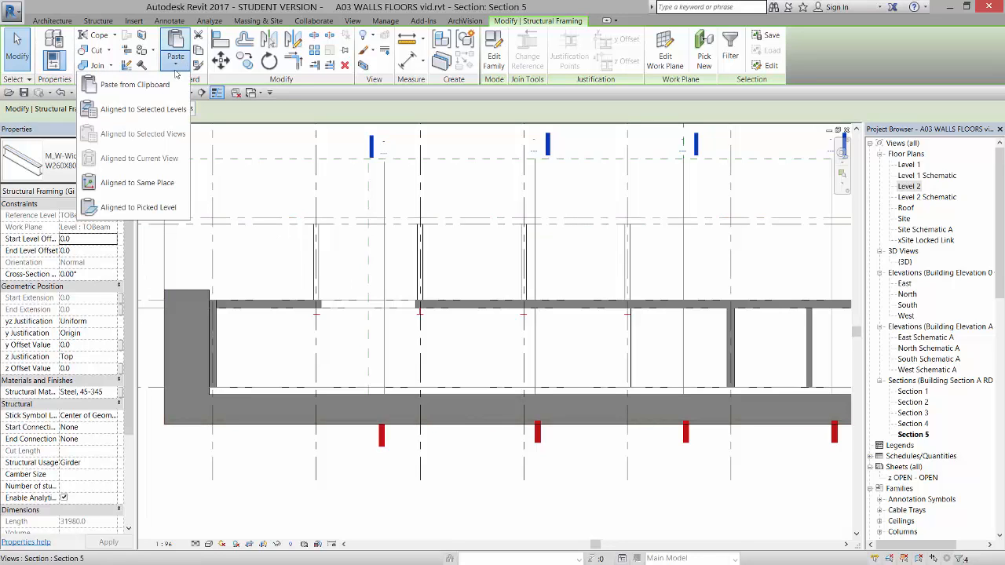
{"action": "left_click", "coordinate": [167, 111]}
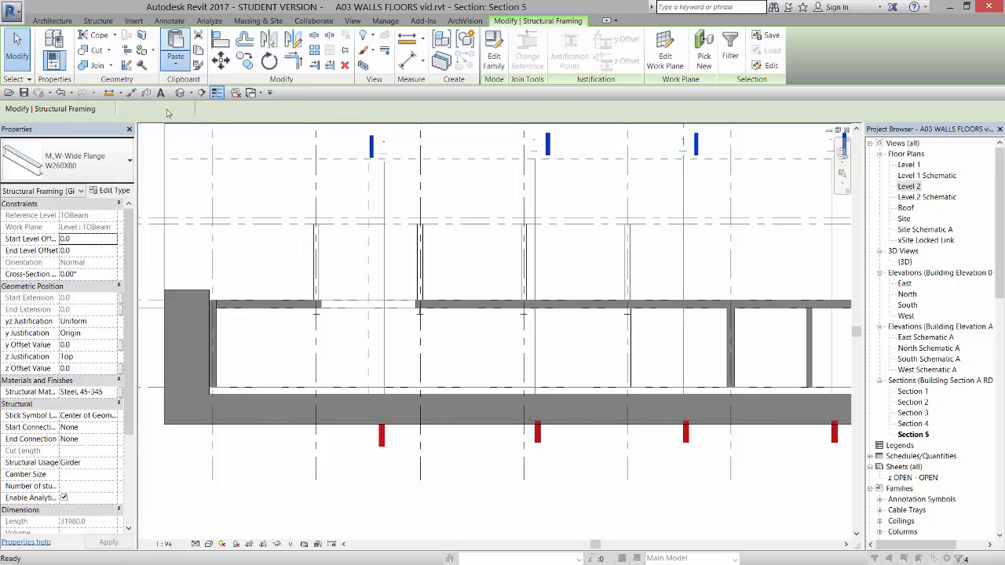
{"action": "left_click_drag", "start_coordinate": [1002, 117], "coordinate": [695, 141]}
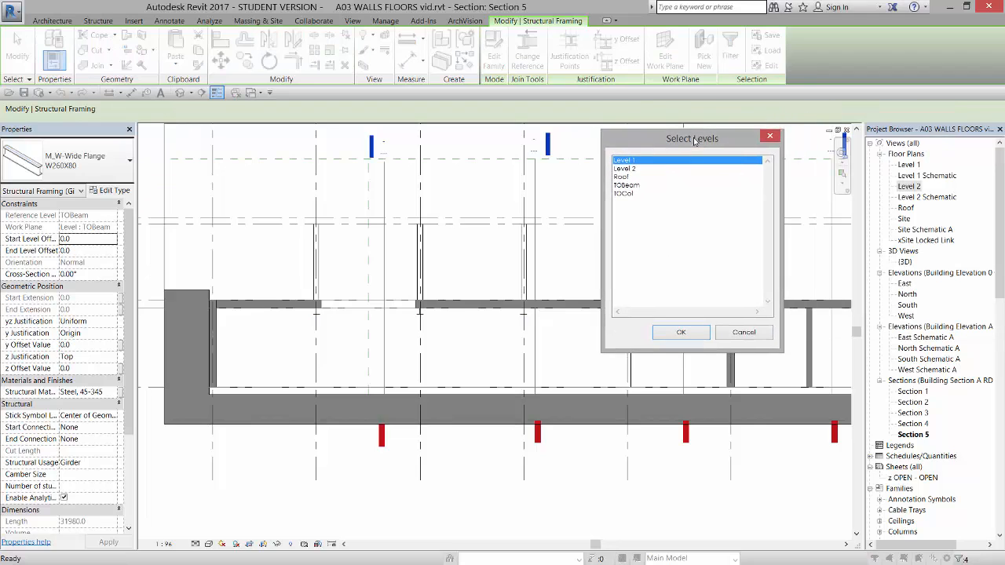
{"action": "left_click", "coordinate": [622, 178]}
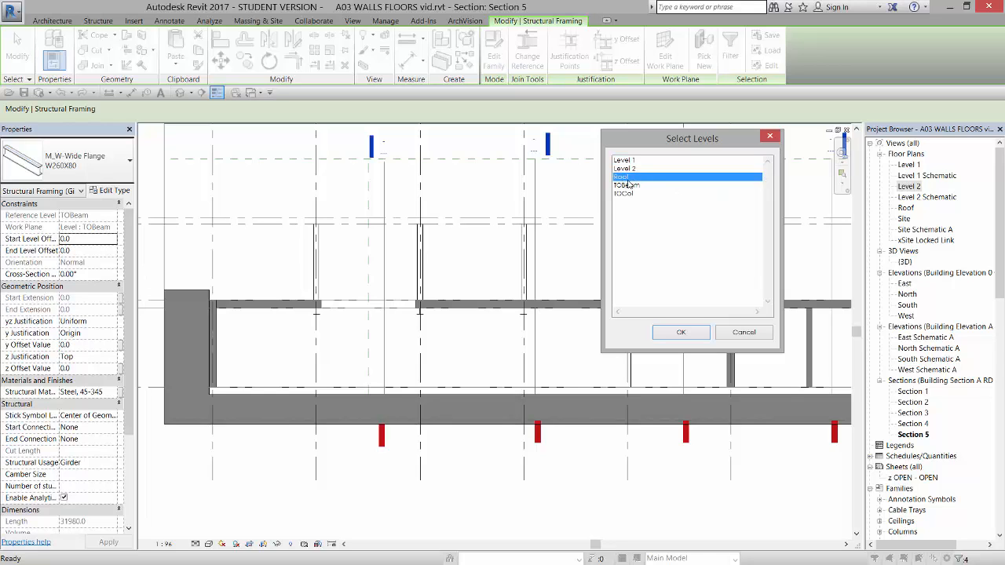
{"action": "left_click", "coordinate": [681, 334]}
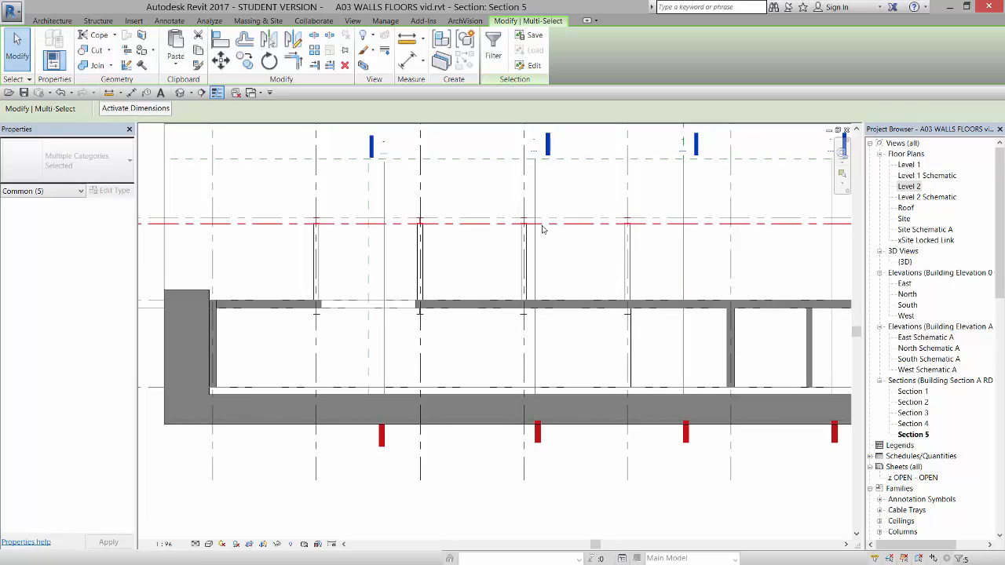
Examine how the pasted roof girders sit between the column tops and the Roof level in section
{"action": "scroll", "coordinate": [513, 202], "scroll_direction": "up", "scroll_amount": 3}
{"action": "scroll", "coordinate": [512, 202], "scroll_direction": "up", "scroll_amount": 5}
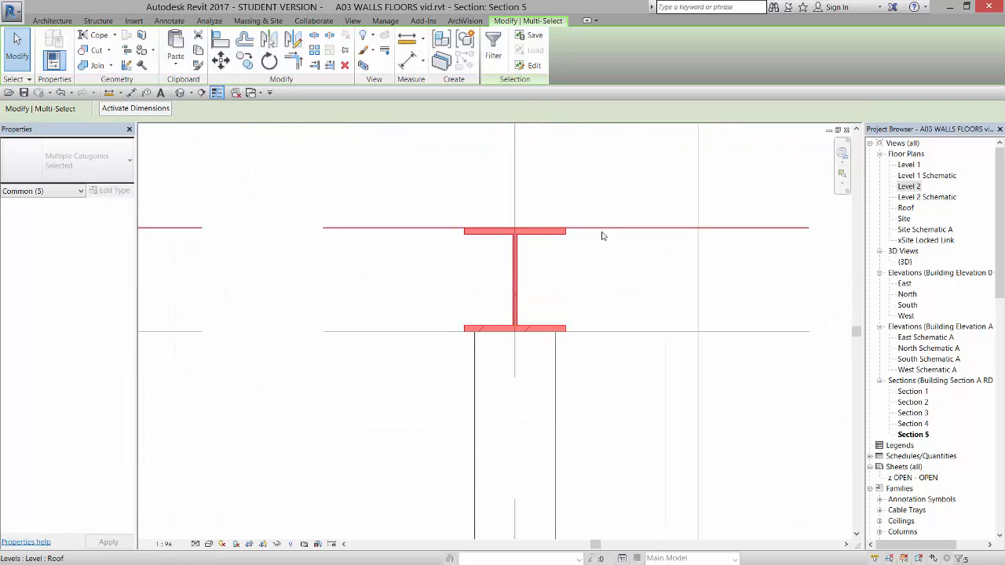
{"action": "scroll", "coordinate": [602, 235], "scroll_direction": "down", "scroll_amount": 2}
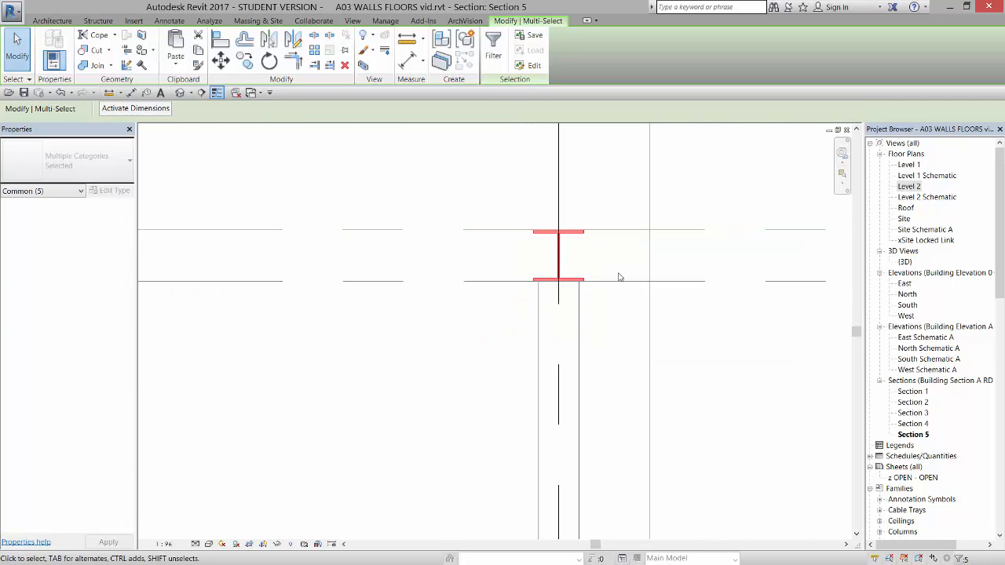
{"action": "scroll", "coordinate": [589, 233], "scroll_direction": "down", "scroll_amount": 5}
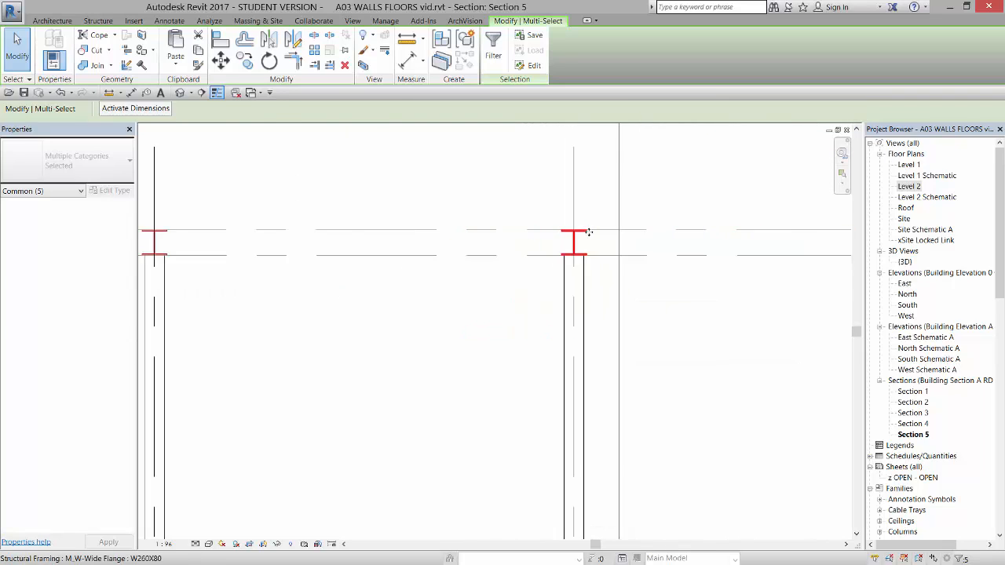
{"action": "scroll", "coordinate": [587, 233], "scroll_direction": "down", "scroll_amount": 2}
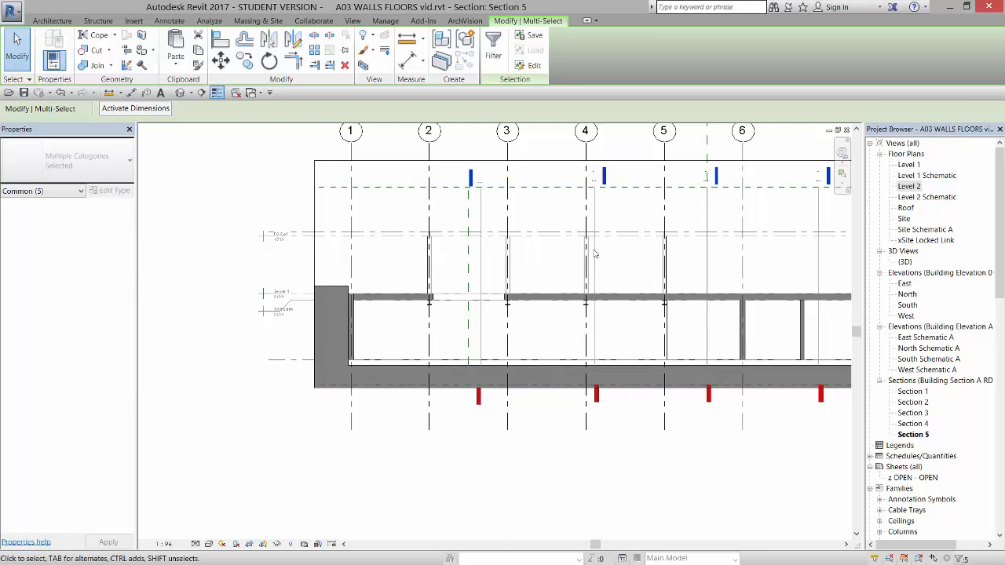
Open the default 3D view and hide the Level 2 floor slab
{"action": "left_click", "coordinate": [180, 93]}
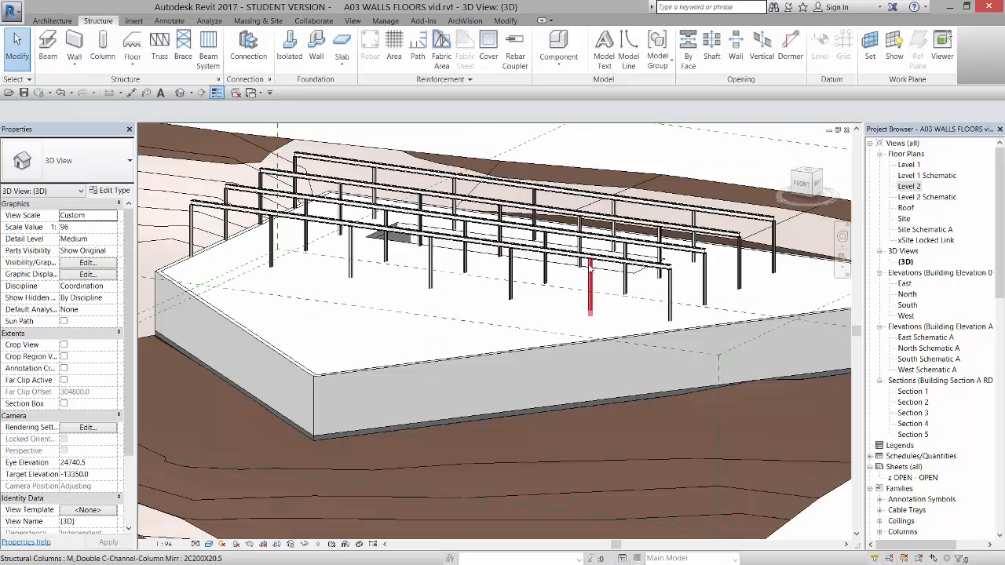
{"action": "left_click", "coordinate": [224, 251]}
{"action": "key", "text": "Escape"}
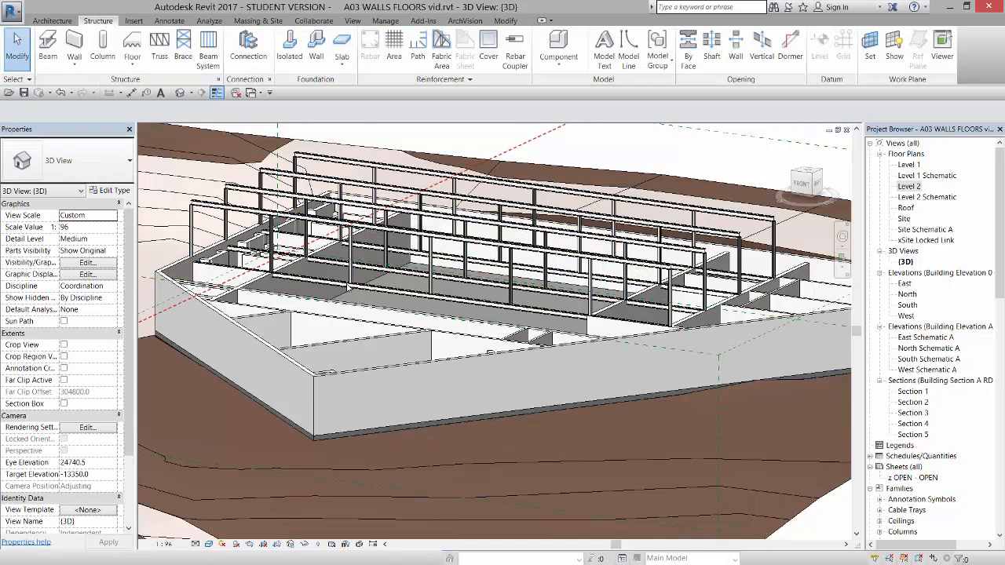
Inspect the columns and both layers of girders in 3D, close up and from a higher angle over the building
{"action": "scroll", "coordinate": [227, 263], "scroll_direction": "up", "scroll_amount": 3}
{"action": "scroll", "coordinate": [383, 288], "scroll_direction": "down", "scroll_amount": 5}
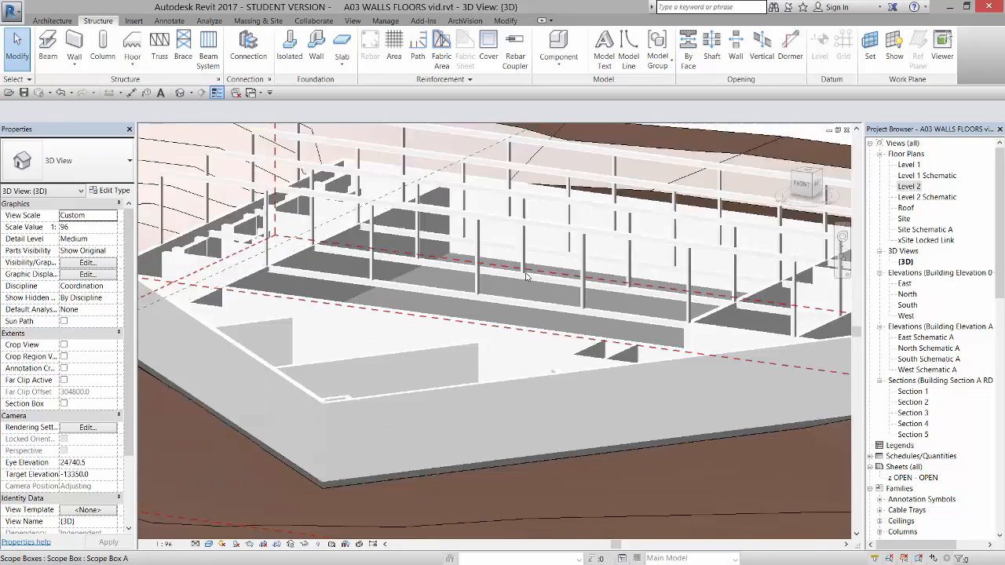
{"action": "scroll", "coordinate": [271, 259], "scroll_direction": "up", "scroll_amount": 3}
{"action": "scroll", "coordinate": [271, 259], "scroll_direction": "up", "scroll_amount": 2}
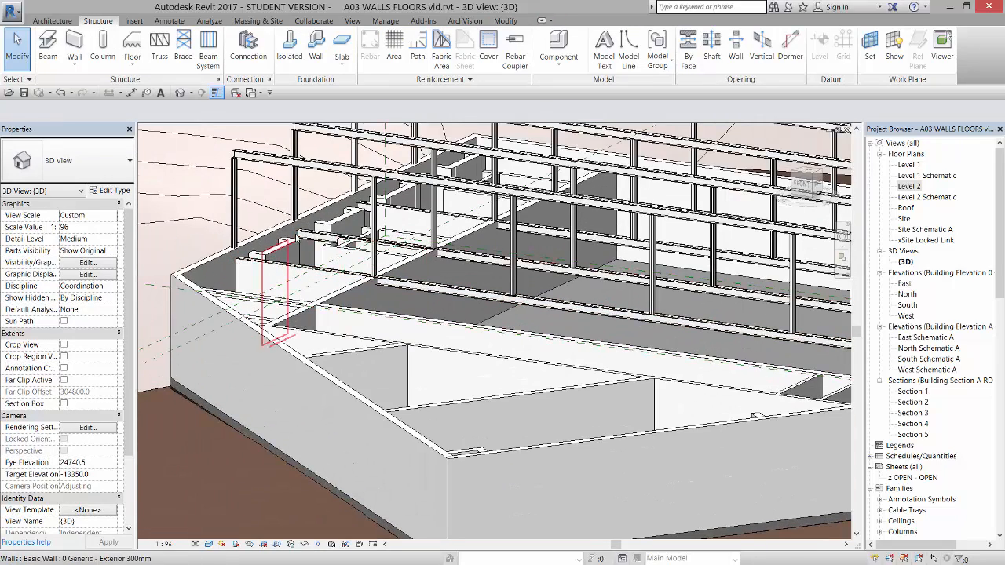
{"action": "scroll", "coordinate": [437, 224], "scroll_direction": "down", "scroll_amount": 5}
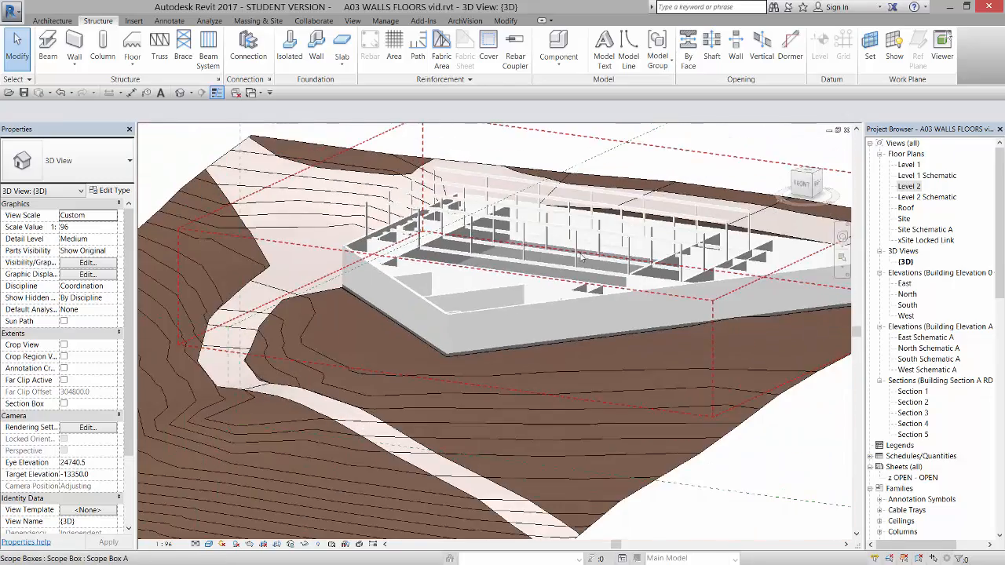
{"action": "middle_click_drag", "start_coordinate": [581, 257], "coordinate": [585, 320], "text": "shift"}
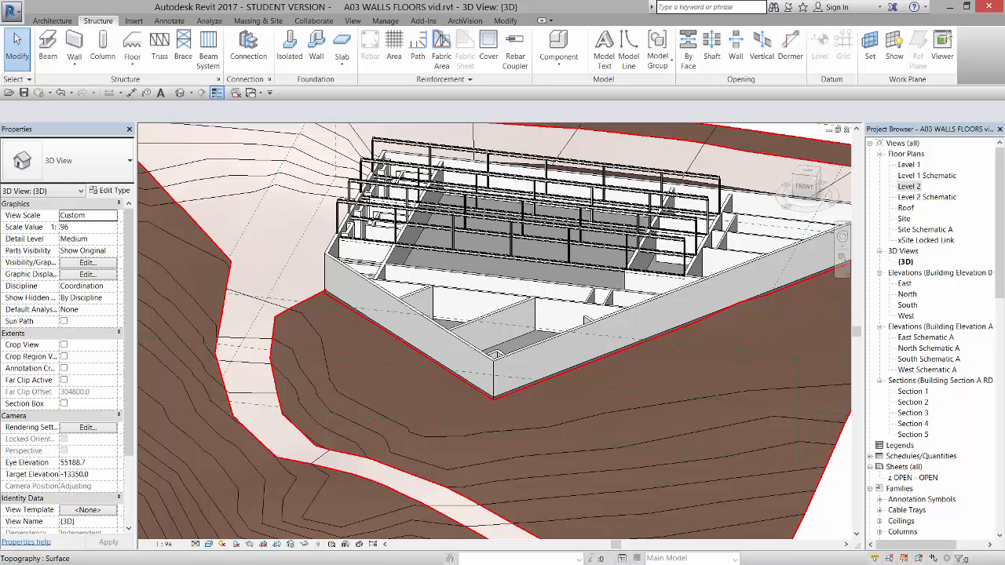
Switch to A03 Drawings Combined.pdf in Acrobat, check the exploded isometric on page 11, and return to Revit
{"action": "key", "text": "alt+Tab"}
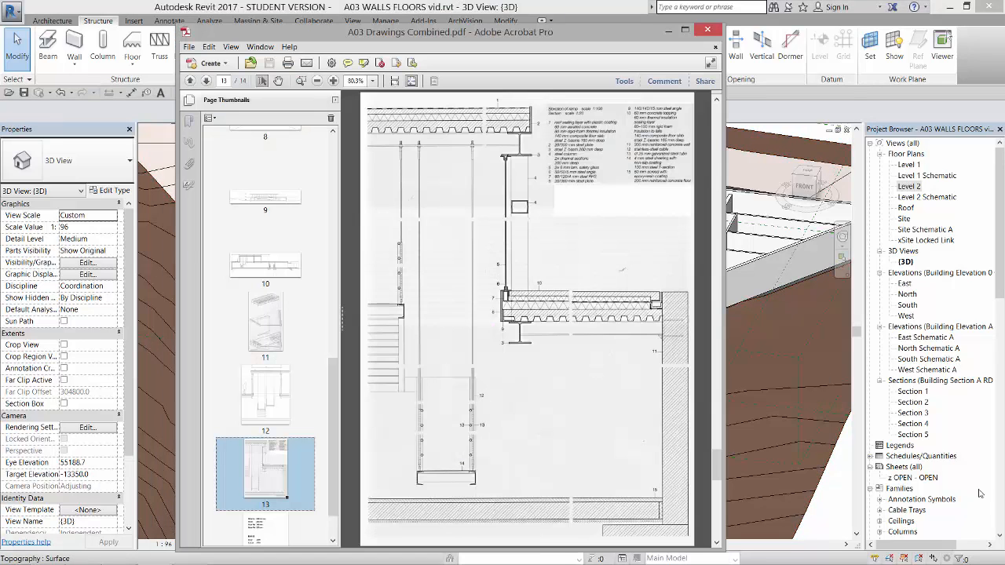
{"action": "left_click_drag", "start_coordinate": [338, 384], "coordinate": [339, 414]}
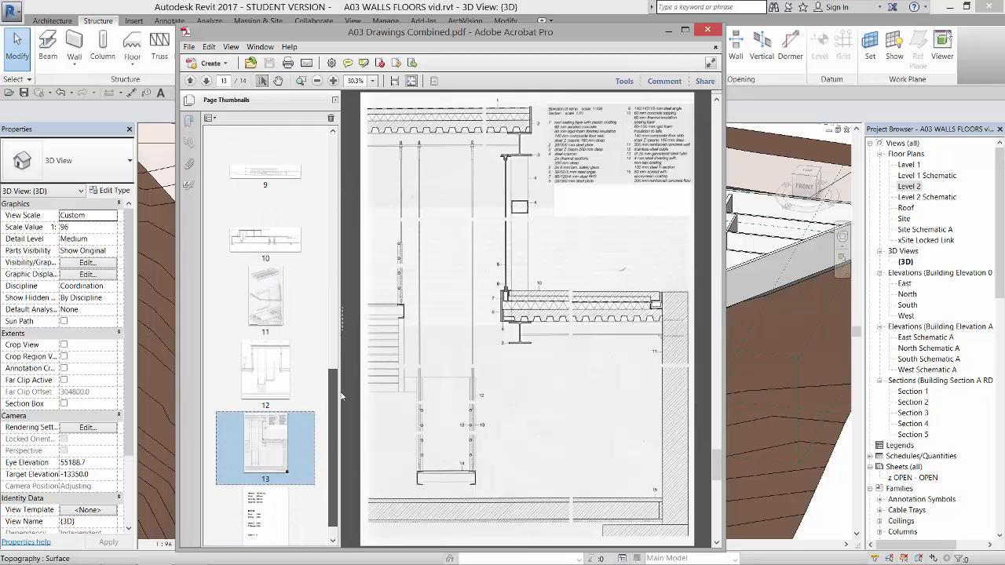
{"action": "left_click", "coordinate": [259, 298]}
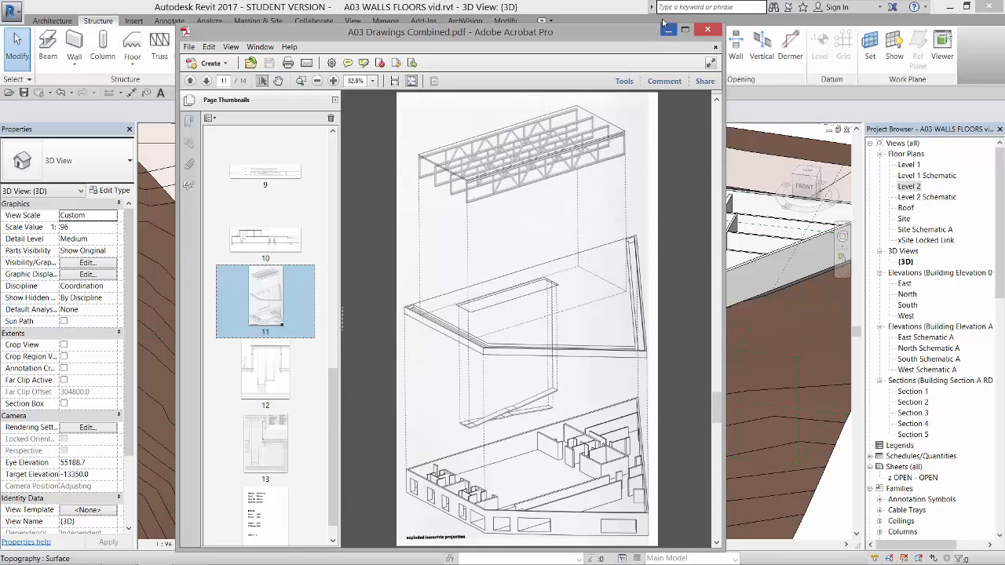
{"action": "left_click", "coordinate": [669, 30]}
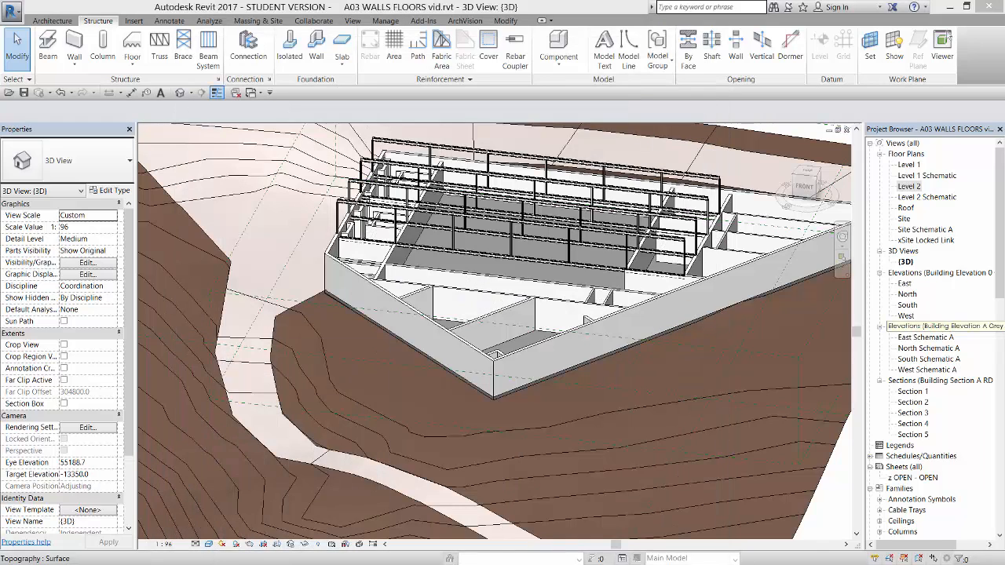